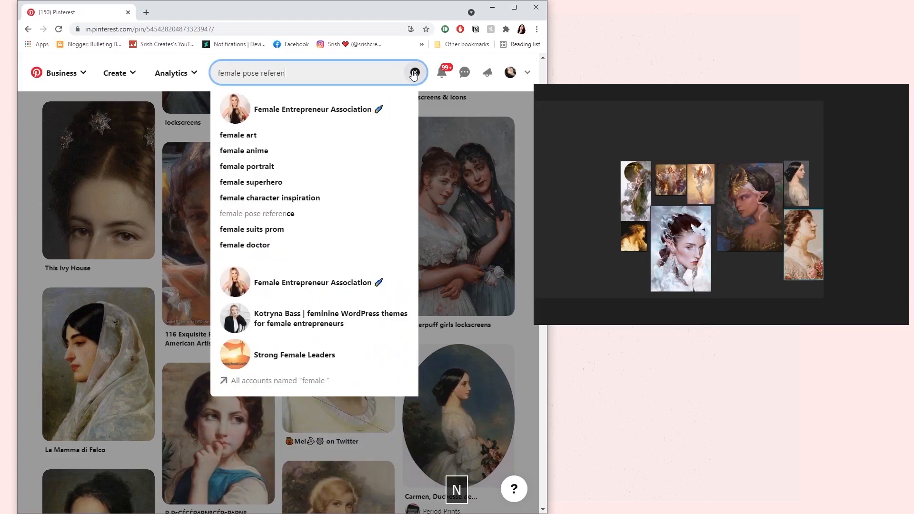
# Add the nude standing figure sketch from the female pose references to the reference board
pyautogui.click(98, 424)
pyautogui.scroll(-4, 157, 333)
pyautogui.moveTo(148, 185); pyautogui.dragTo(850, 183)
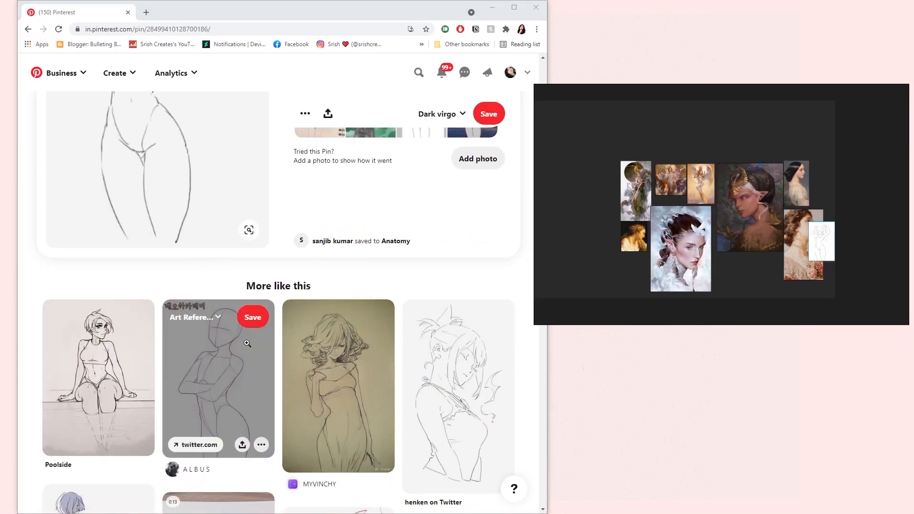
# Place the related sketch of a woman in a draped dress on the reference board below the figure sketch
pyautogui.scroll(-2, 333, 329)
pyautogui.click(349, 329)
pyautogui.scroll(-1, 163, 328)
pyautogui.moveTo(163, 286); pyautogui.dragTo(855, 223)
# Browse related figure-drawing pins for further pose references
pyautogui.click(467, 384)
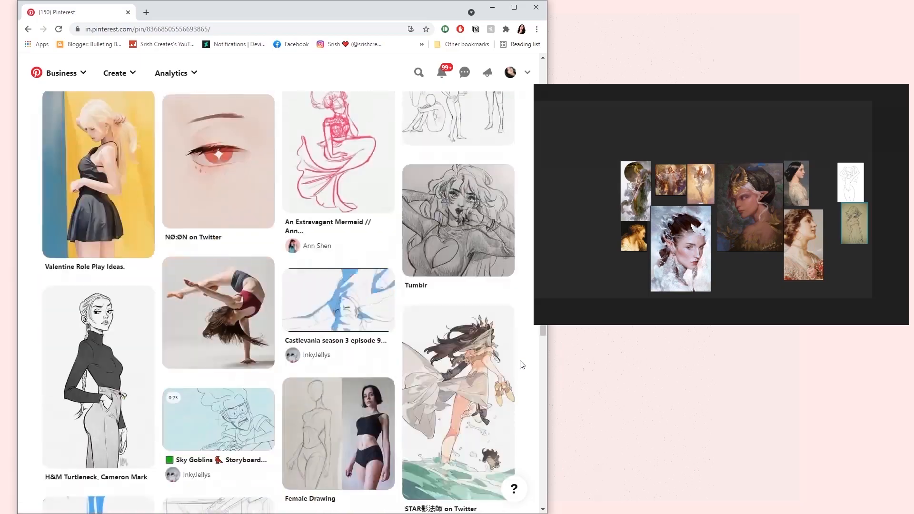
pyautogui.click(339, 431)
pyautogui.scroll(-3, 106, 400)
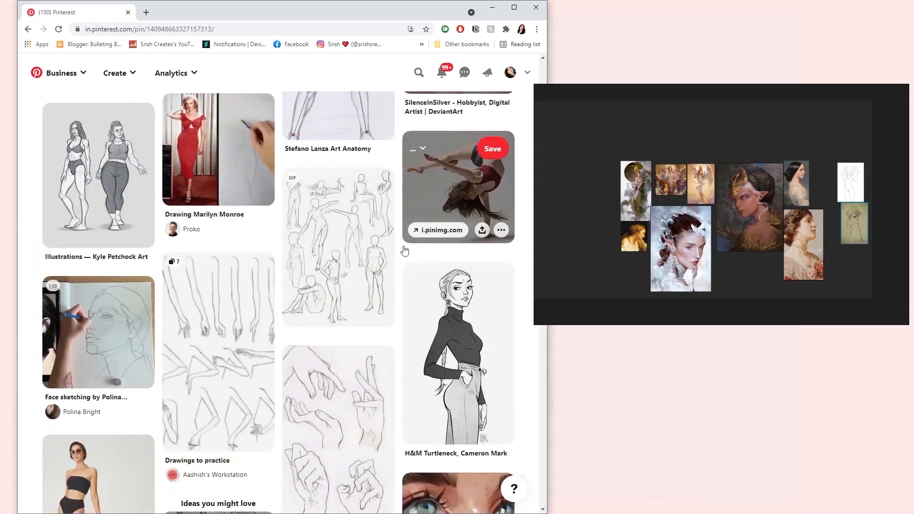
pyautogui.scroll(-7, 435, 149)
# Search Pinterest for "pinup pose drawing" and switch to the "Pin up poses drawing" results
pyautogui.click(419, 72)
pyautogui.write('pinup pose drawing')
pyautogui.press('Return')
pyautogui.scroll(-5, 98, 423)
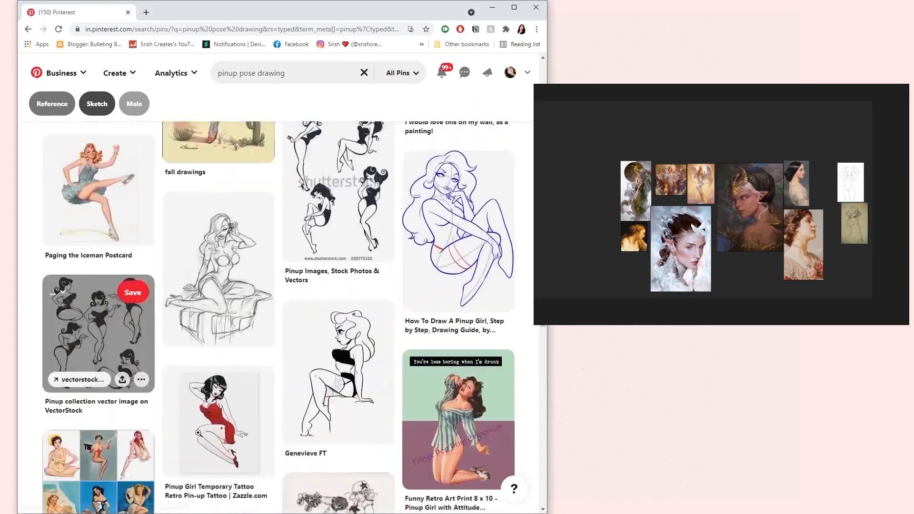
pyautogui.scroll(-5, 506, 365)
pyautogui.click(496, 262)
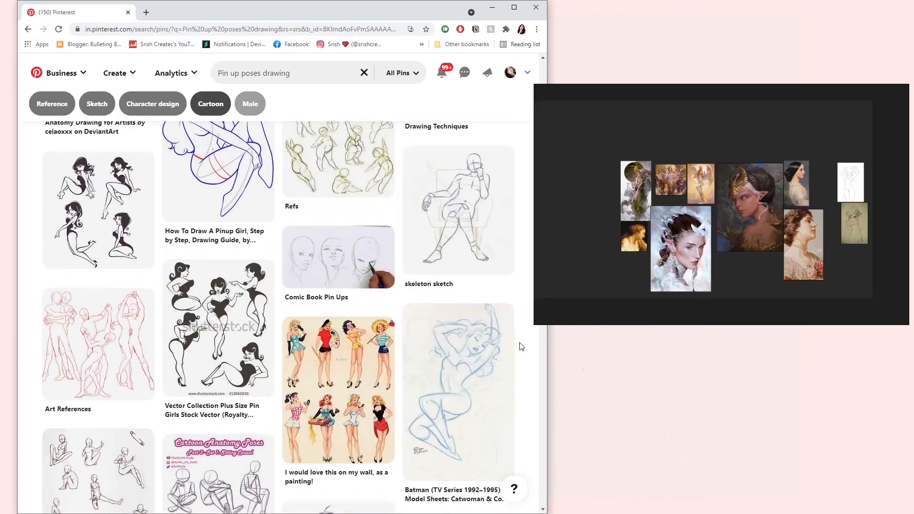
# Look through pins related to the blue Catwoman pose sketch and open the "Studying & Drawing Anatomy" pin
pyautogui.click(508, 350)
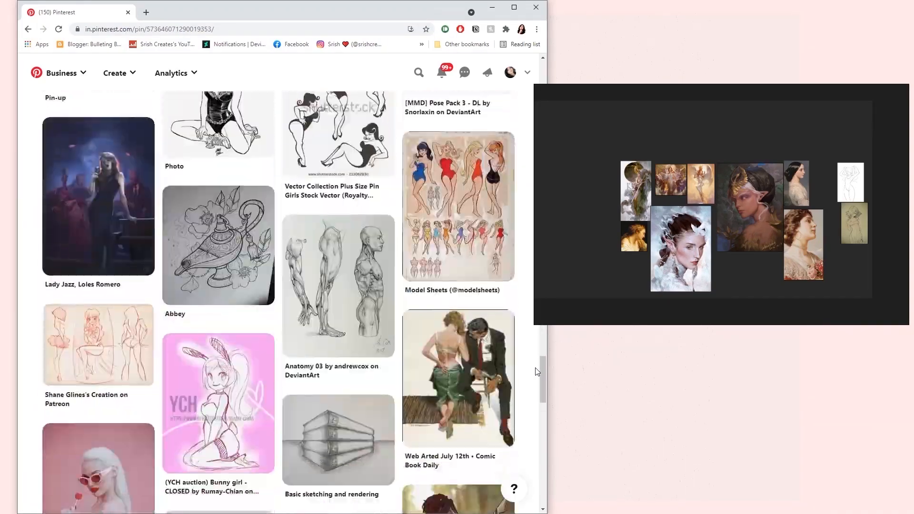
pyautogui.scroll(-5, 535, 368)
pyautogui.click(466, 277)
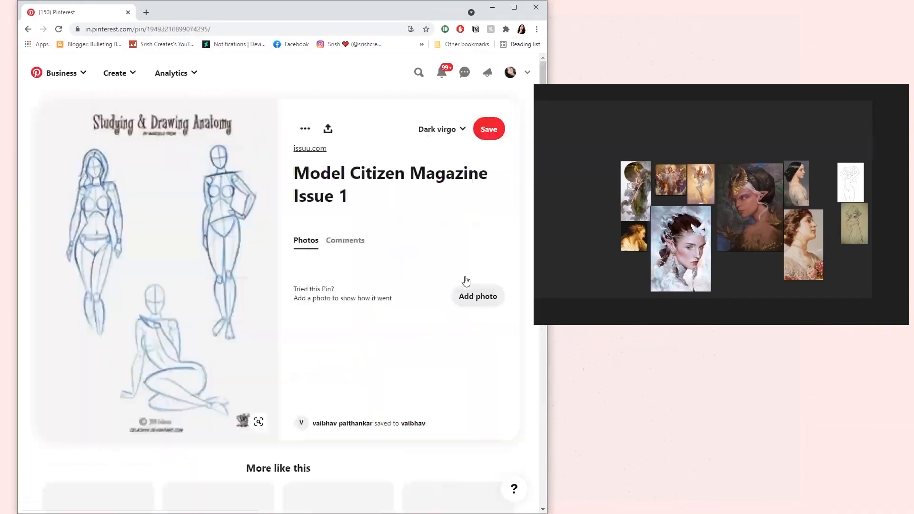
pyautogui.scroll(-5, 525, 376)
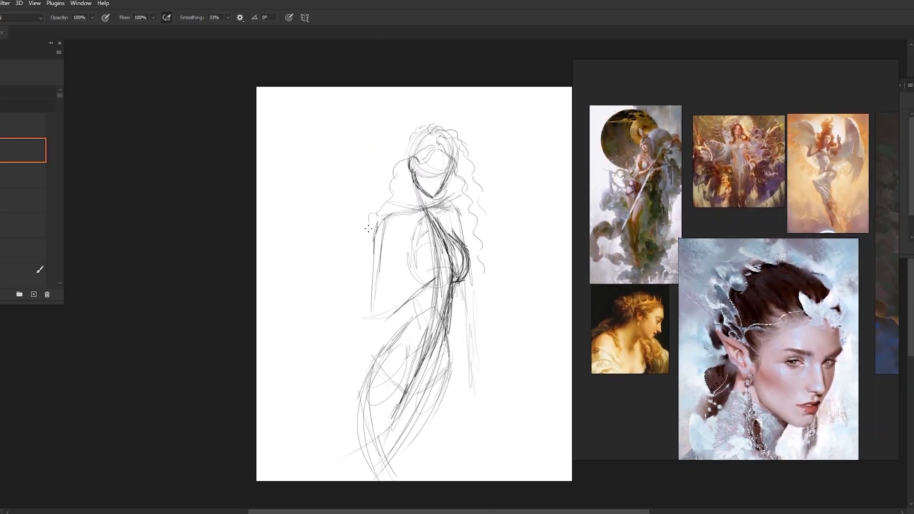
# Rework the gesture sketch in Photoshop with loose strokes defining the hips, legs, chest side and hanging arm
pyautogui.moveTo(370, 359); pyautogui.dragTo(355, 408)
pyautogui.moveTo(401, 344); pyautogui.dragTo(411, 380)
pyautogui.moveTo(356, 408); pyautogui.dragTo(383, 478)
pyautogui.moveTo(413, 386); pyautogui.dragTo(430, 480)
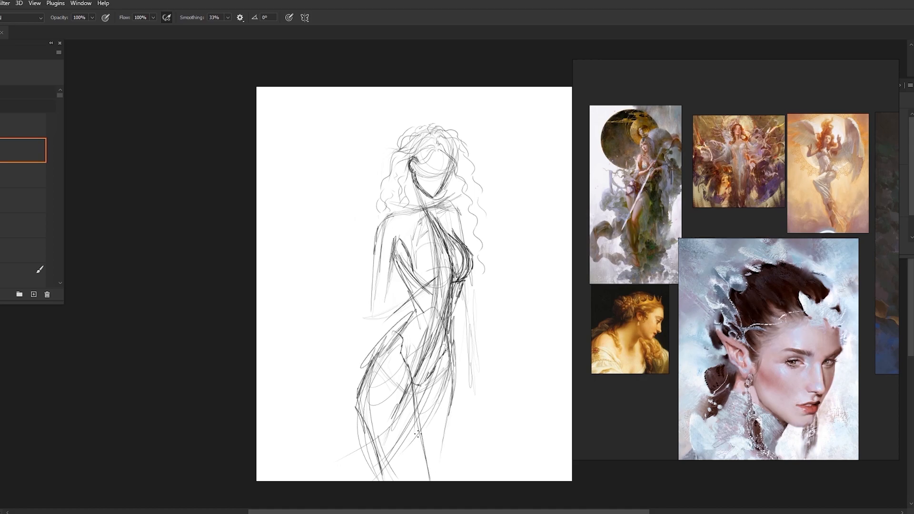
pyautogui.moveTo(403, 323); pyautogui.dragTo(355, 398)
pyautogui.moveTo(457, 352); pyautogui.dragTo(430, 479)
pyautogui.moveTo(458, 206); pyautogui.dragTo(472, 246)
pyautogui.moveTo(455, 320); pyautogui.dragTo(476, 396)
# Sketch the bent arm with its upper arm contours and the forearm crossing below the bust
pyautogui.moveTo(378, 228); pyautogui.dragTo(363, 318)
pyautogui.moveTo(397, 247); pyautogui.dragTo(380, 309)
pyautogui.moveTo(366, 324); pyautogui.dragTo(442, 280)
pyautogui.moveTo(372, 328); pyautogui.dragTo(446, 285)
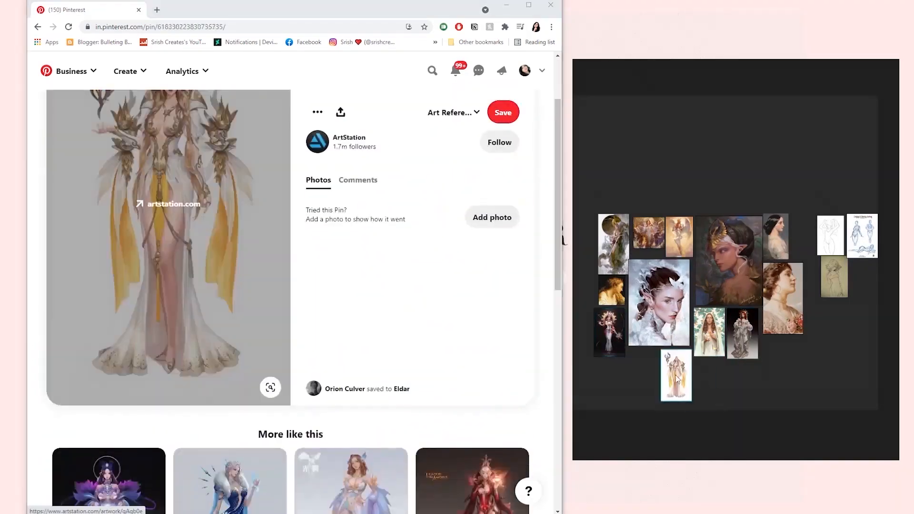
# Browse Pinterest for robed and fantasy costume references
pyautogui.scroll(-6, 43, 352)
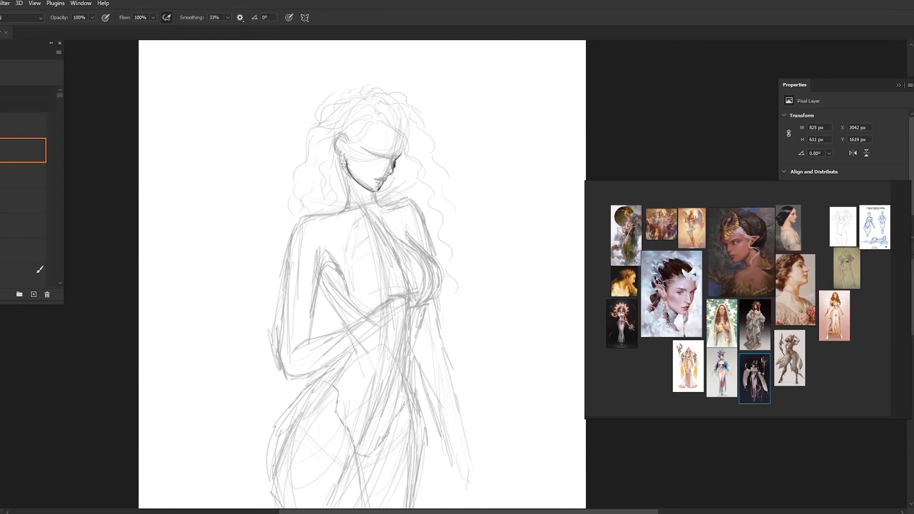
# Draw the curly hair around the head and refine the torso and upper arm lines over the rough sketch
pyautogui.moveTo(414, 90); pyautogui.dragTo(455, 285)
pyautogui.moveTo(323, 85); pyautogui.dragTo(390, 204)
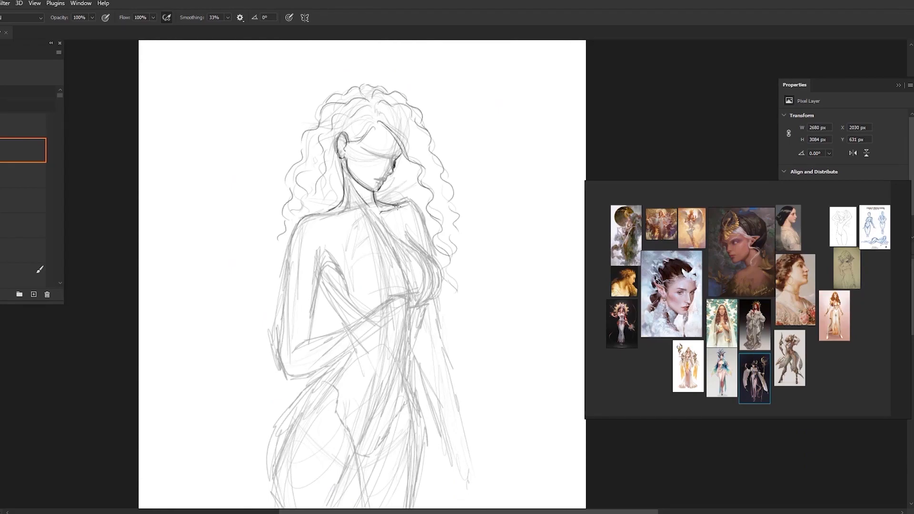
pyautogui.moveTo(428, 247); pyautogui.dragTo(411, 410)
pyautogui.moveTo(362, 266); pyautogui.dragTo(389, 267)
pyautogui.moveTo(331, 178); pyautogui.dragTo(304, 336)
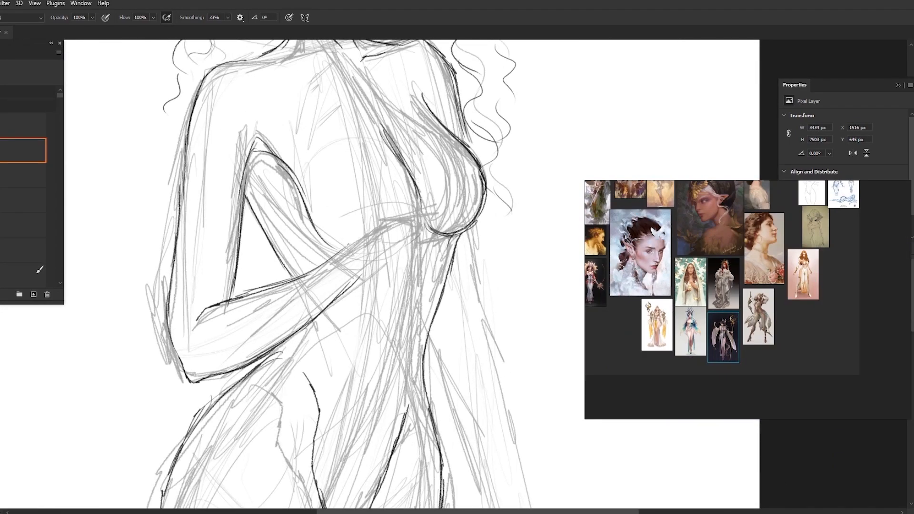
# Draw the hand of the bent arm with its fingers resting just below the bust
pyautogui.moveTo(419, 162); pyautogui.dragTo(424, 223)
pyautogui.moveTo(381, 267); pyautogui.dragTo(429, 191)
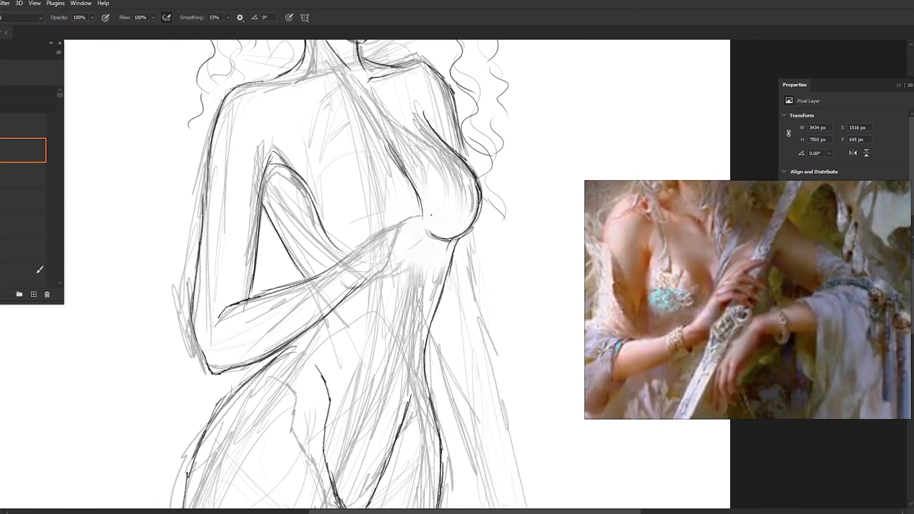
pyautogui.moveTo(421, 216); pyautogui.dragTo(445, 215)
pyautogui.moveTo(399, 249); pyautogui.dragTo(417, 278)
pyautogui.moveTo(386, 233); pyautogui.dragTo(444, 213)
pyautogui.moveTo(447, 216)
pyautogui.mouseDown()
pyautogui.moveTo(405, 238)
pyautogui.moveTo(418, 278)
pyautogui.mouseUp()
# Draw the lowered arm and its hand beside the thigh, erase stray lines, and save the document
pyautogui.press('e')
pyautogui.press('b')
pyautogui.scroll(-7, 516, 158)
pyautogui.moveTo(478, 238)
pyautogui.mouseDown()
pyautogui.moveTo(507, 354)
pyautogui.moveTo(509, 382)
pyautogui.mouseUp()
pyautogui.moveTo(516, 336)
pyautogui.mouseDown()
pyautogui.moveTo(535, 380)
pyautogui.moveTo(528, 389)
pyautogui.mouseUp()
pyautogui.moveTo(523, 357)
pyautogui.mouseDown()
pyautogui.moveTo(534, 385)
pyautogui.moveTo(499, 400)
pyautogui.mouseUp()
pyautogui.press('e')
pyautogui.press('b')
pyautogui.hotkey('ctrl', 's')
# Adjust the figure line art with Free Transform and apply the change
pyautogui.scroll(-1, 523, 381)
pyautogui.press('l')
pyautogui.hotkey('ctrl', 't')
pyautogui.click(303, 19)
pyautogui.press('Return')
pyautogui.press('v')
pyautogui.press('b')
# Open the sketch in Liquify and nudge the contours of the upper figure with small forward warps
pyautogui.scroll(7, 430, 119)
pyautogui.press('l')
pyautogui.moveTo(391, 212); pyautogui.dragTo(548, 223)
pyautogui.hotkey('ctrl', 'shift', 'x')
pyautogui.moveTo(414, 304); pyautogui.dragTo(416, 313)
pyautogui.press('d')
pyautogui.moveTo(334, 178); pyautogui.dragTo(426, 169)
pyautogui.click(500, 94)
pyautogui.press('w')
pyautogui.moveTo(443, 214); pyautogui.dragTo(449, 218)
pyautogui.moveTo(352, 208); pyautogui.dragTo(352, 221)
pyautogui.moveTo(309, 294); pyautogui.dragTo(313, 290)
pyautogui.moveTo(346, 233); pyautogui.dragTo(355, 232)
# Warp more of the figure's contours in Liquify, alternating between larger and smaller brush sizes
pyautogui.press(']')
pyautogui.press(']')
pyautogui.press(']')
pyautogui.press(']')
pyautogui.moveTo(237, 262); pyautogui.dragTo(246, 261)
pyautogui.press('[')
pyautogui.press('[')
pyautogui.press('[')
pyautogui.press('[')
pyautogui.moveTo(393, 388); pyautogui.dragTo(393, 380)
pyautogui.press(']')
pyautogui.press(']')
pyautogui.moveTo(488, 424); pyautogui.dragTo(486, 413)
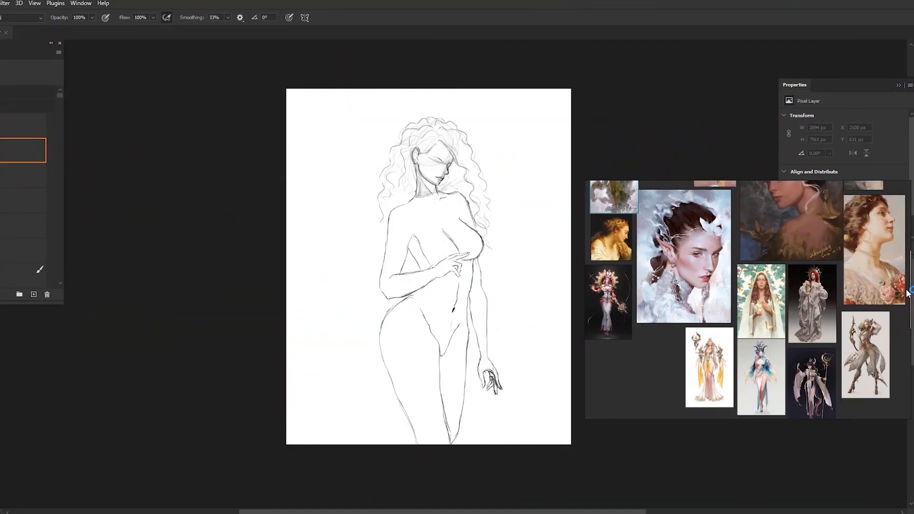
# Examine the fantasy and goddess paintings on the reference board for torso clothing ideas
pyautogui.doubleClick(794, 250)
pyautogui.scroll(-3, 794, 251)
pyautogui.scroll(3, 779, 221)
pyautogui.scroll(-5, 807, 230)
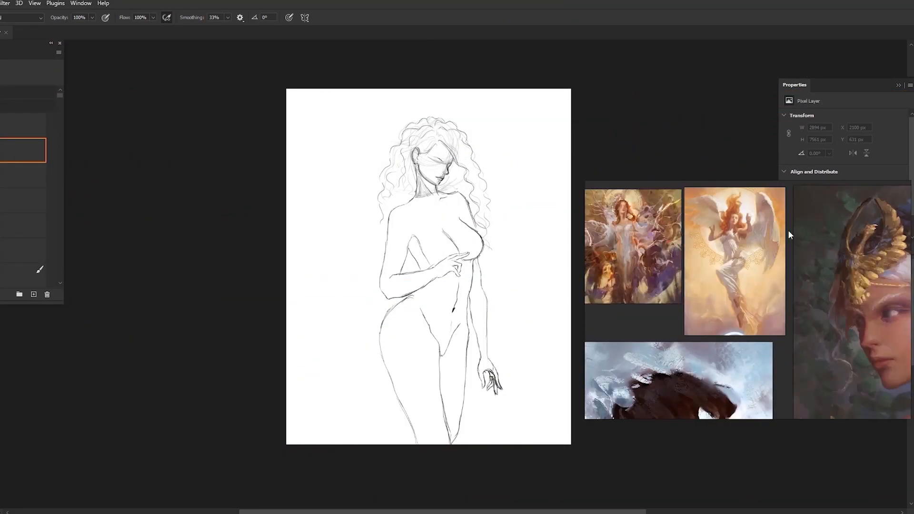
pyautogui.scroll(5, 771, 398)
pyautogui.scroll(-5, 772, 399)
pyautogui.scroll(6, 790, 329)
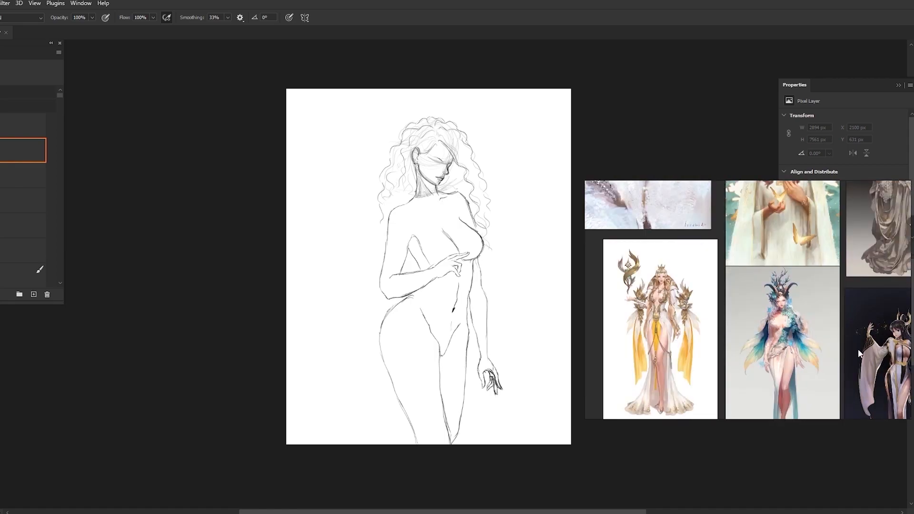
pyautogui.scroll(-6, 788, 319)
pyautogui.scroll(5, 834, 328)
pyautogui.scroll(-5, 834, 329)
pyautogui.moveTo(663, 279)
pyautogui.mouseDown()
pyautogui.moveTo(705, 294)
pyautogui.moveTo(733, 353)
pyautogui.mouseUp()
pyautogui.scroll(5, 746, 241)
pyautogui.scroll(-1, 746, 240)
# Mark the bodice edge on the chest and sketch a flared skirt with fold lines falling from the waist
pyautogui.moveTo(472, 234); pyautogui.dragTo(470, 242)
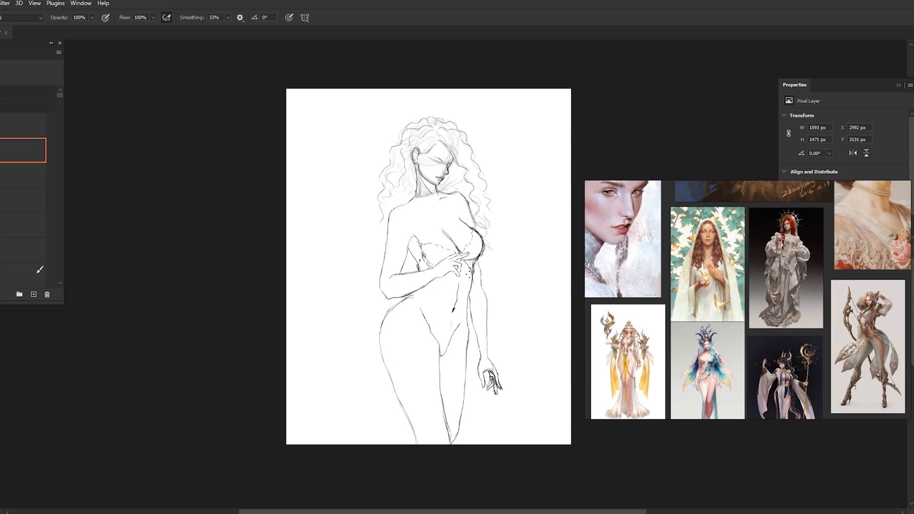
pyautogui.moveTo(479, 363); pyautogui.dragTo(519, 442)
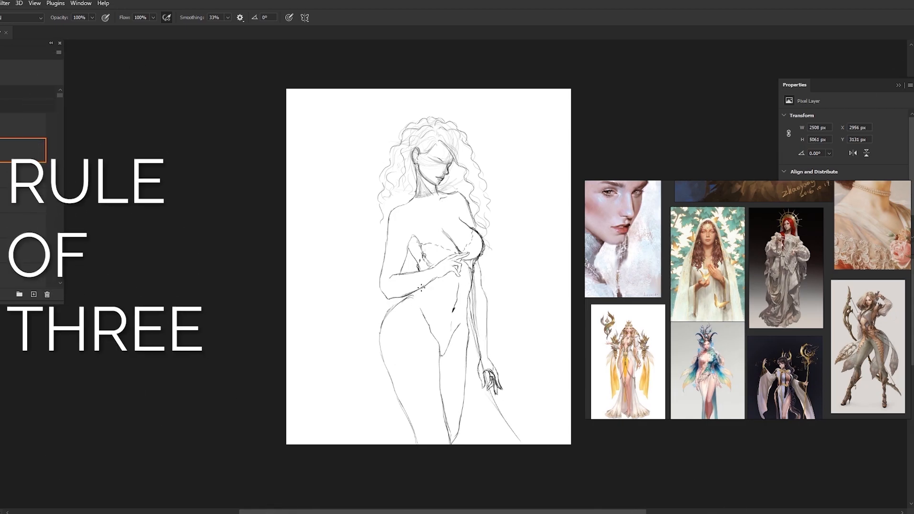
pyautogui.moveTo(460, 297); pyautogui.dragTo(476, 422)
pyautogui.moveTo(450, 277); pyautogui.dragTo(454, 400)
pyautogui.moveTo(451, 274); pyautogui.dragTo(443, 358)
pyautogui.moveTo(451, 315); pyautogui.dragTo(435, 421)
pyautogui.moveTo(440, 278); pyautogui.dragTo(404, 405)
pyautogui.moveTo(410, 289); pyautogui.dragTo(395, 380)
pyautogui.moveTo(395, 345); pyautogui.dragTo(389, 426)
pyautogui.moveTo(397, 301); pyautogui.dragTo(328, 430)
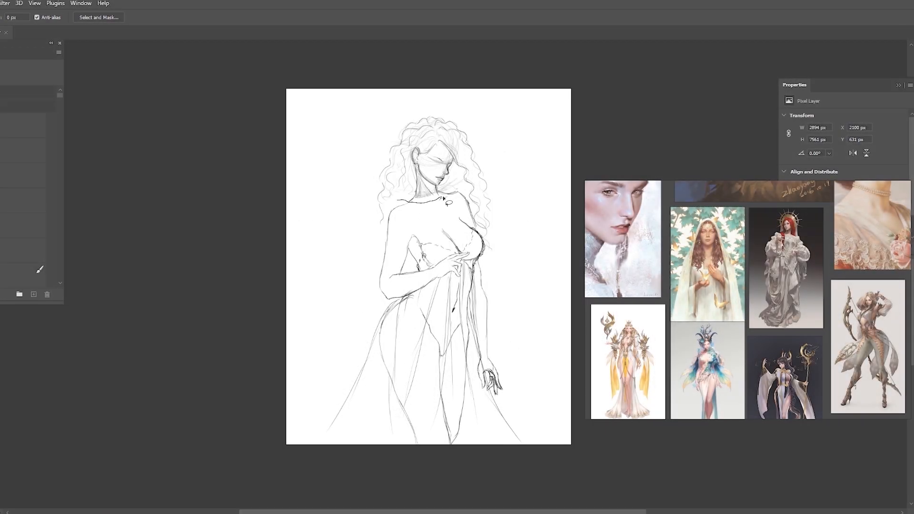
# Lasso part of the figure, adjust it with Free Transform, and deselect it
pyautogui.moveTo(474, 209)
pyautogui.mouseDown()
pyautogui.moveTo(484, 234)
pyautogui.moveTo(525, 245)
pyautogui.moveTo(381, 232)
pyautogui.mouseUp()
pyautogui.hotkey('ctrl', 't')
pyautogui.moveTo(529, 90); pyautogui.dragTo(533, 84)
pyautogui.moveTo(485, 116); pyautogui.dragTo(476, 123)
pyautogui.click(347, 17)
pyautogui.hotkey('ctrl', 'd')
# Reshape the area around the face and upper body with small transform adjustments and save the document
pyautogui.moveTo(435, 164); pyautogui.dragTo(447, 184)
pyautogui.moveTo(357, 119); pyautogui.dragTo(354, 117)
pyautogui.moveTo(490, 117); pyautogui.dragTo(494, 114)
pyautogui.moveTo(461, 145); pyautogui.dragTo(462, 152)
pyautogui.scroll(4, 395, 173)
pyautogui.moveTo(540, 299); pyautogui.dragTo(533, 296)
pyautogui.moveTo(451, 276); pyautogui.dragTo(454, 270)
pyautogui.moveTo(340, 289); pyautogui.dragTo(328, 290)
pyautogui.click(348, 18)
pyautogui.scroll(-3, 314, 102)
pyautogui.click(414, 285)
pyautogui.hotkey('ctrl', 's')
# Examine the bodice and waist ornaments of the white-and-gold goddess costume on the reference board
pyautogui.scroll(2, 717, 255)
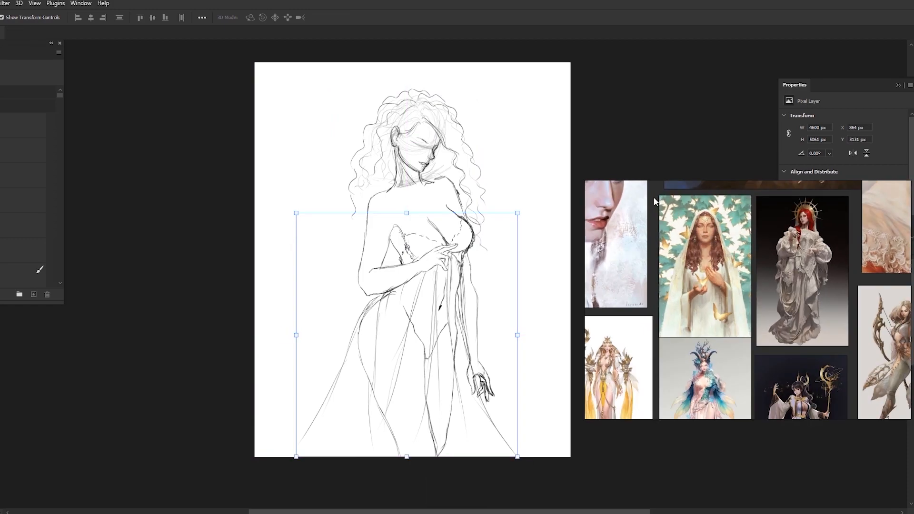
pyautogui.scroll(-1, 653, 204)
pyautogui.scroll(2, 429, 267)
pyautogui.press('b')
pyautogui.scroll(7, 788, 371)
pyautogui.scroll(-8, 788, 370)
pyautogui.scroll(5, 684, 357)
pyautogui.scroll(-6, 683, 338)
pyautogui.scroll(6, 671, 324)
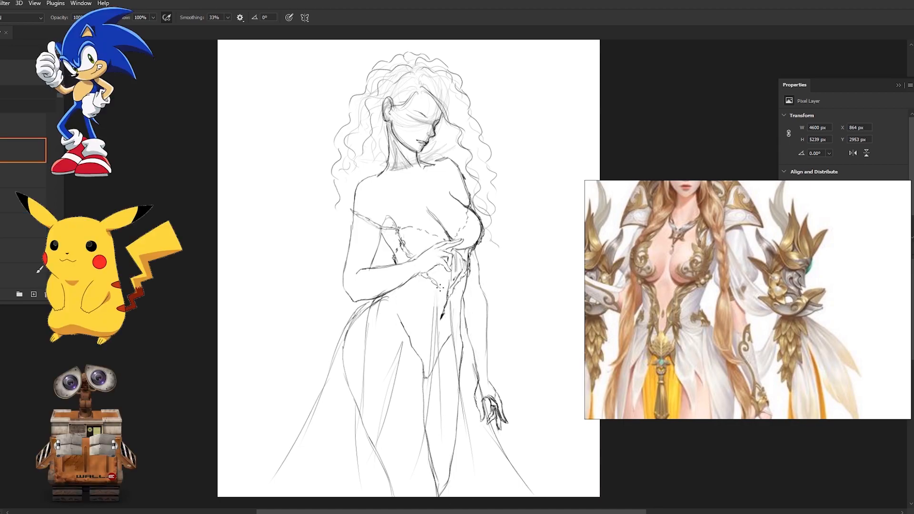
# Clean up overlapping lines below the hand and sketch the bodice's lower edge with a pointed ornament at the waist
pyautogui.press('e')
pyautogui.moveTo(454, 255)
pyautogui.mouseDown()
pyautogui.moveTo(456, 284)
pyautogui.moveTo(462, 274)
pyautogui.mouseUp()
pyautogui.press('b')
pyautogui.press('space')
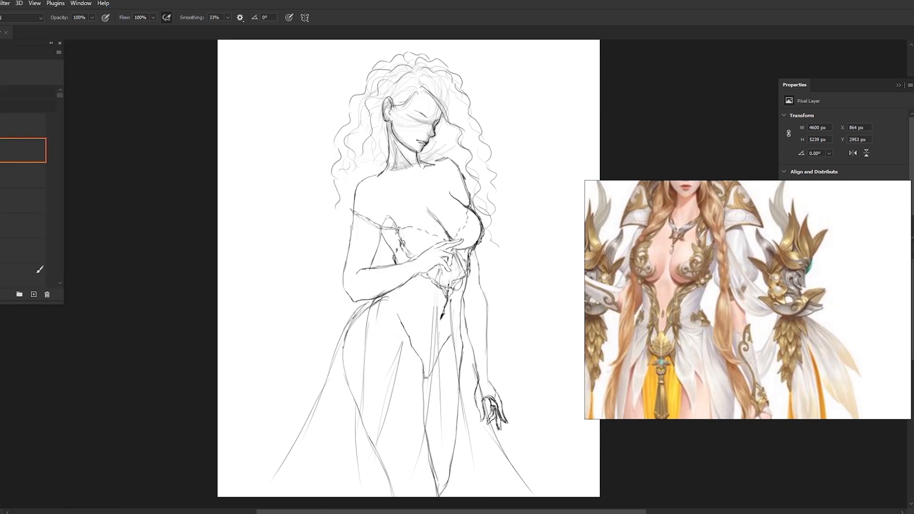
pyautogui.press('e')
pyautogui.moveTo(442, 302); pyautogui.dragTo(443, 315)
pyautogui.press('b')
pyautogui.hotkey('ctrl', 'z')
pyautogui.keyDown('ctrl'); pyautogui.click(442, 314); pyautogui.keyUp('ctrl')
# Sketch draped skirt folds sweeping from the waist ornament down across the hip and thigh
pyautogui.press('e')
pyautogui.press('b')
pyautogui.moveTo(468, 273)
pyautogui.mouseDown()
pyautogui.moveTo(464, 289)
pyautogui.moveTo(410, 321)
pyautogui.mouseUp()
pyautogui.keyDown('ctrl'); pyautogui.click(436, 309); pyautogui.keyUp('ctrl')
pyautogui.moveTo(436, 291); pyautogui.dragTo(366, 440)
pyautogui.moveTo(390, 391); pyautogui.dragTo(339, 466)
pyautogui.moveTo(435, 282); pyautogui.dragTo(356, 440)
pyautogui.moveTo(389, 293); pyautogui.dragTo(345, 462)
pyautogui.moveTo(366, 306); pyautogui.dragTo(332, 477)
# Erase the wide flowing skirt lines on the viewer's left and sketch a narrower draped panel with an ornamented hem
pyautogui.keyDown('ctrl'); pyautogui.click(345, 367); pyautogui.keyUp('ctrl')
pyautogui.press('e')
pyautogui.moveTo(349, 392)
pyautogui.mouseDown()
pyautogui.moveTo(346, 351)
pyautogui.moveTo(371, 308)
pyautogui.moveTo(350, 315)
pyautogui.moveTo(300, 445)
pyautogui.mouseUp()
pyautogui.keyDown('ctrl'); pyautogui.click(469, 344); pyautogui.keyUp('ctrl')
pyautogui.press('b')
pyautogui.press('e')
pyautogui.moveTo(381, 406); pyautogui.dragTo(361, 442)
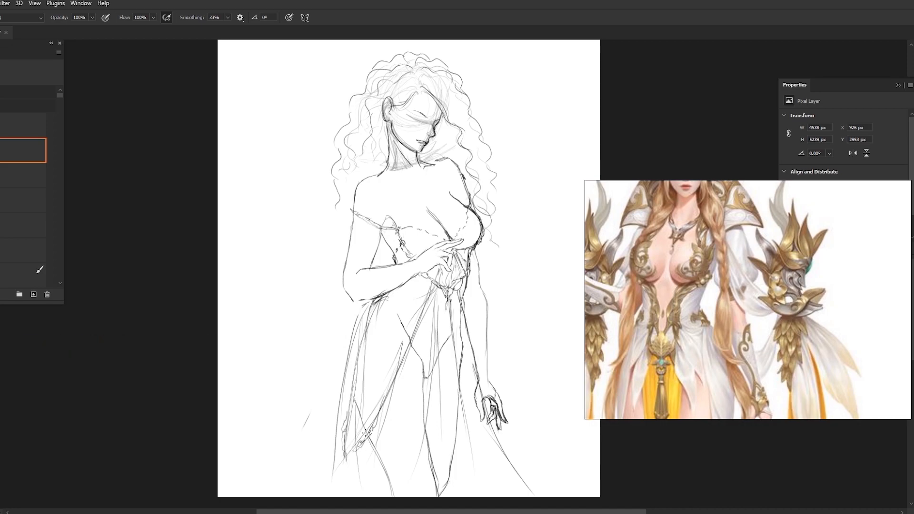
pyautogui.moveTo(369, 335); pyautogui.dragTo(353, 421)
pyautogui.moveTo(410, 339); pyautogui.dragTo(426, 287)
# Replace the outer skirt lines beside the hanging hand with a narrow draped panel edged with trim, and save
pyautogui.press('e')
pyautogui.moveTo(472, 360); pyautogui.dragTo(545, 507)
pyautogui.moveTo(450, 321); pyautogui.dragTo(457, 368)
pyautogui.moveTo(470, 426); pyautogui.dragTo(487, 493)
pyautogui.press('b')
pyautogui.moveTo(463, 355); pyautogui.dragTo(474, 426)
pyautogui.moveTo(469, 417); pyautogui.dragTo(475, 451)
pyautogui.moveTo(472, 436); pyautogui.dragTo(488, 487)
pyautogui.hotkey('ctrl', 's')
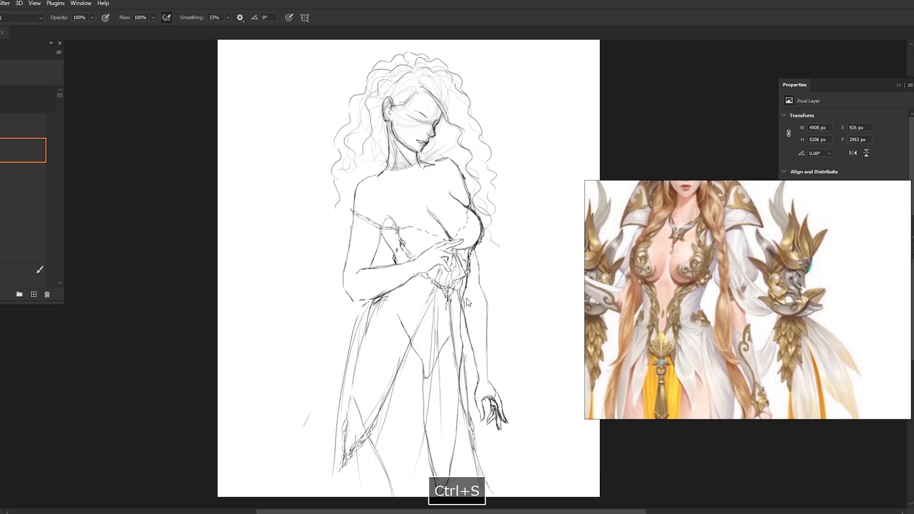
# Extend the hip-side skirt panel down to the canvas edge with long fold lines and save the document
pyautogui.scroll(-2, 338, 125)
pyautogui.scroll(-1, 300, 214)
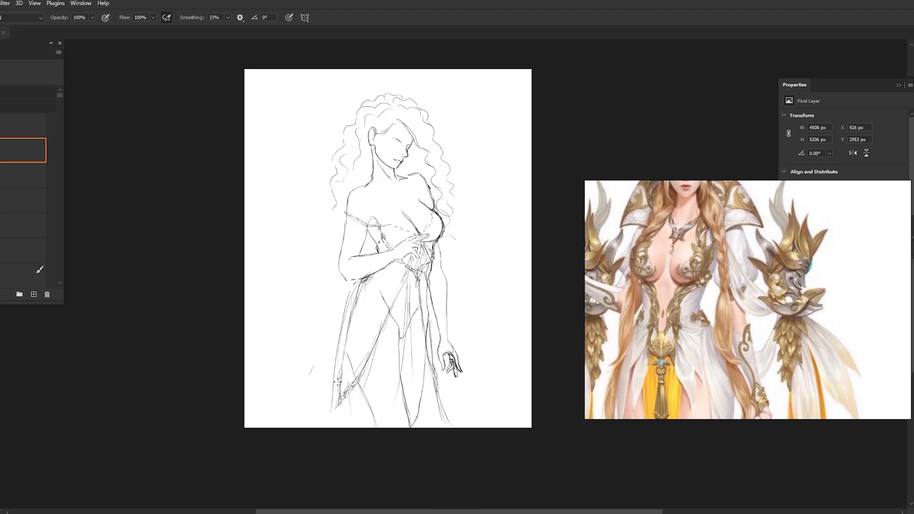
pyautogui.press('e')
pyautogui.press('b')
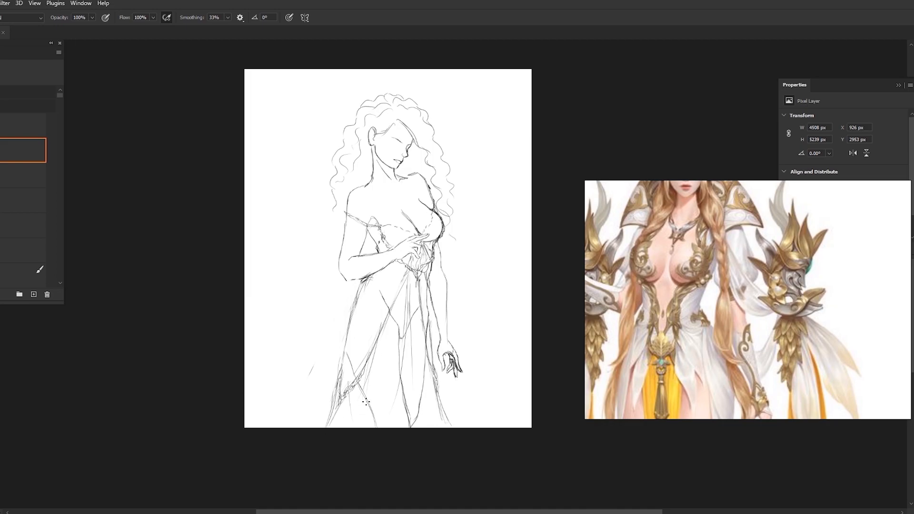
pyautogui.moveTo(355, 284); pyautogui.dragTo(328, 409)
pyautogui.moveTo(341, 340); pyautogui.dragTo(339, 371)
pyautogui.scroll(-2, 354, 268)
pyautogui.scroll(2, 407, 334)
pyautogui.scroll(-1, 416, 352)
pyautogui.scroll(3, 391, 141)
pyautogui.hotkey('ctrl', 's')
pyautogui.scroll(-3, 264, 159)
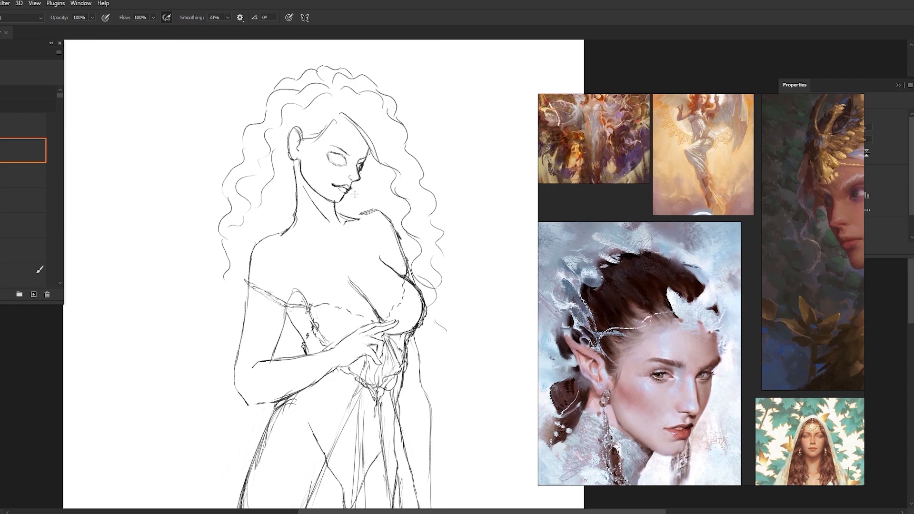
# Undo the last face strokes and clean up the ear and chin outlines
pyautogui.hotkey('ctrl', 'z')
pyautogui.hotkey('ctrl', 'z')
pyautogui.press('e')
pyautogui.moveTo(301, 139); pyautogui.dragTo(298, 163)
pyautogui.press('b')
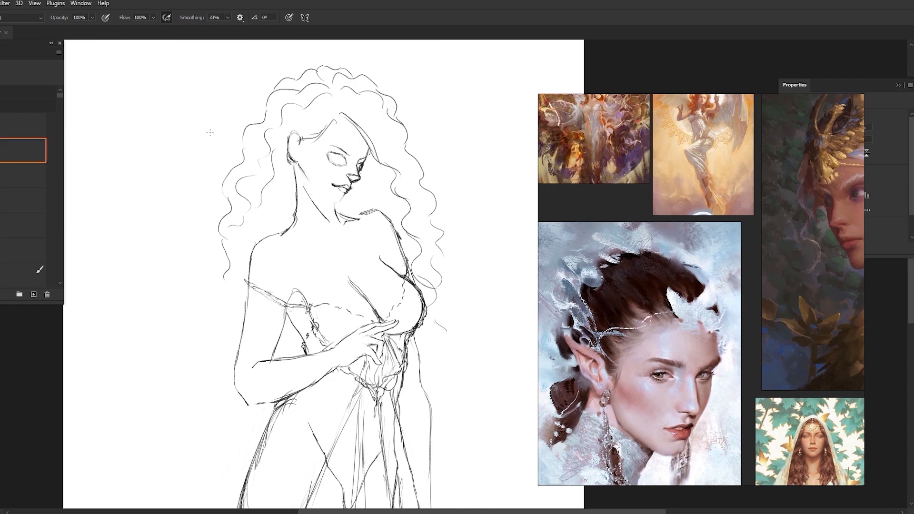
# Select the mouth area and warp it slightly towards the far side of the face
pyautogui.hotkey('ctrl', 'h')
pyautogui.press('l')
pyautogui.press('v')
pyautogui.moveTo(333, 174); pyautogui.dragTo(353, 195)
pyautogui.hotkey('ctrl', 'h')
pyautogui.click(303, 18)
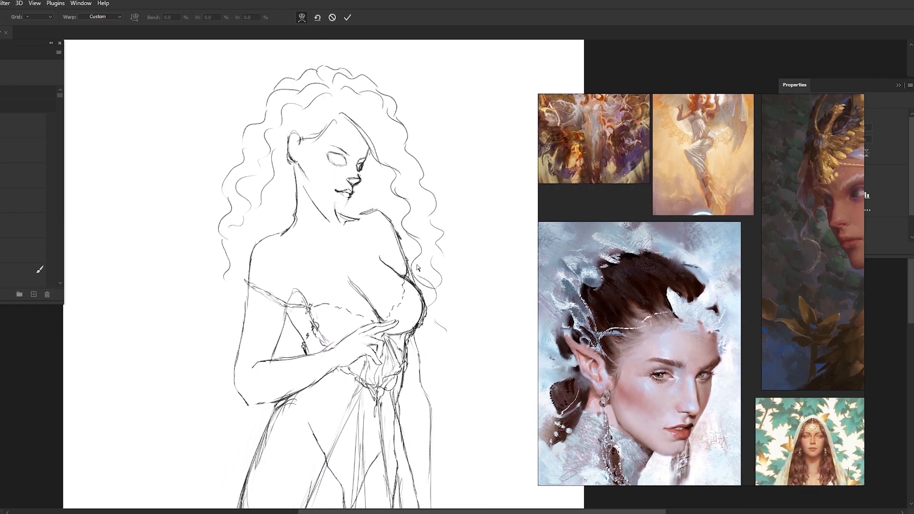
pyautogui.moveTo(343, 187); pyautogui.dragTo(350, 186)
pyautogui.click(347, 17)
pyautogui.press('b')
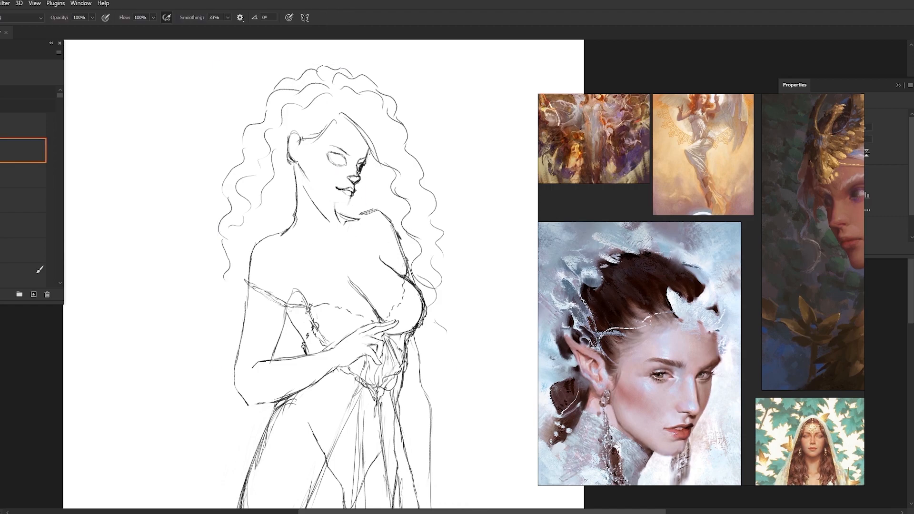
# Redraw the chin, ear and jaw-to-neck lines and clean up the far edge of the face
pyautogui.moveTo(354, 193); pyautogui.dragTo(339, 204)
pyautogui.moveTo(340, 205)
pyautogui.mouseDown()
pyautogui.moveTo(323, 195)
pyautogui.moveTo(334, 204)
pyautogui.mouseUp()
pyautogui.moveTo(292, 134); pyautogui.dragTo(291, 165)
pyautogui.moveTo(302, 140)
pyautogui.mouseDown()
pyautogui.moveTo(313, 144)
pyautogui.moveTo(302, 166)
pyautogui.mouseUp()
pyautogui.moveTo(303, 172)
pyautogui.mouseDown()
pyautogui.moveTo(315, 191)
pyautogui.moveTo(296, 220)
pyautogui.mouseUp()
pyautogui.press('e')
pyautogui.moveTo(369, 152); pyautogui.dragTo(368, 160)
pyautogui.press('b')
pyautogui.press('e')
pyautogui.press('b')
pyautogui.press('e')
pyautogui.press('b')
pyautogui.hotkey('ctrl', 'shift', 'h')
# Select the ear, adjust its shape with a small transform, and retouch the jaw line below it
pyautogui.scroll(2, 271, 178)
pyautogui.press('l')
pyautogui.moveTo(287, 149)
pyautogui.mouseDown()
pyautogui.moveTo(297, 170)
pyautogui.moveTo(287, 149)
pyautogui.moveTo(271, 150)
pyautogui.moveTo(294, 178)
pyautogui.moveTo(275, 149)
pyautogui.moveTo(287, 172)
pyautogui.mouseUp()
pyautogui.hotkey('ctrl', 't')
pyautogui.hotkey('ctrl', 'h')
pyautogui.click(347, 17)
pyautogui.hotkey('ctrl', 'd')
pyautogui.press('b')
pyautogui.moveTo(290, 174)
pyautogui.mouseDown()
pyautogui.moveTo(296, 185)
pyautogui.moveTo(312, 138)
pyautogui.moveTo(318, 176)
pyautogui.mouseUp()
# Fade the rough face sketch to 50% opacity as a guide and save the document
pyautogui.scroll(-1, 194, 143)
pyautogui.press('l')
pyautogui.hotkey('ctrl', 'd')
pyautogui.press('5')
pyautogui.hotkey('ctrl', 's')
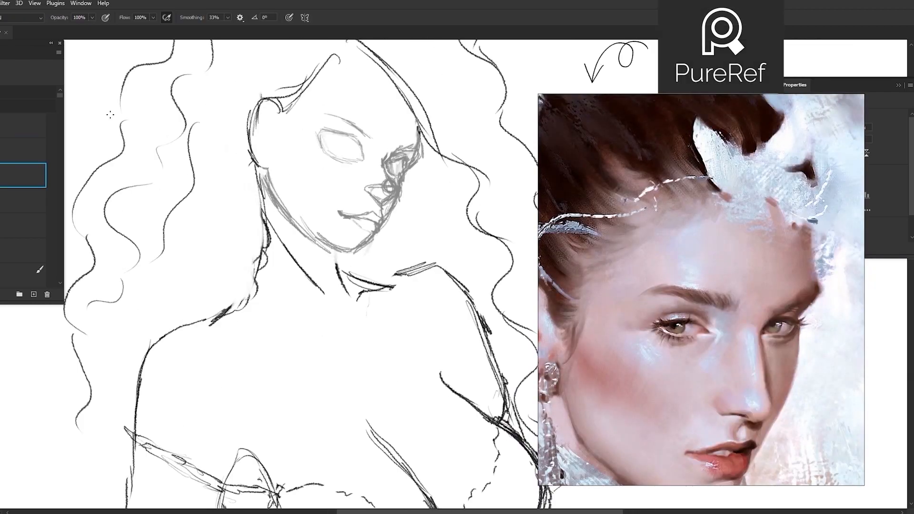
# Draw clean eyelid and iris outlines for both eyes over the faded face sketch
pyautogui.moveTo(344, 140)
pyautogui.mouseDown()
pyautogui.moveTo(365, 156)
pyautogui.moveTo(359, 140)
pyautogui.moveTo(364, 153)
pyautogui.mouseUp()
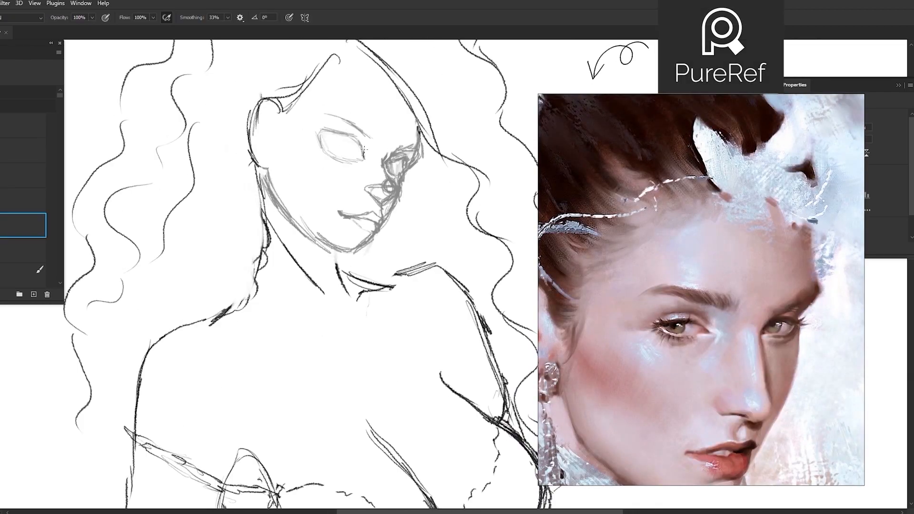
pyautogui.moveTo(364, 150); pyautogui.dragTo(327, 139)
pyautogui.moveTo(328, 140)
pyautogui.mouseDown()
pyautogui.moveTo(364, 159)
pyautogui.moveTo(352, 135)
pyautogui.moveTo(366, 150)
pyautogui.mouseUp()
pyautogui.moveTo(329, 135)
pyautogui.mouseDown()
pyautogui.moveTo(350, 137)
pyautogui.moveTo(330, 145)
pyautogui.mouseUp()
pyautogui.press('e')
pyautogui.press('b')
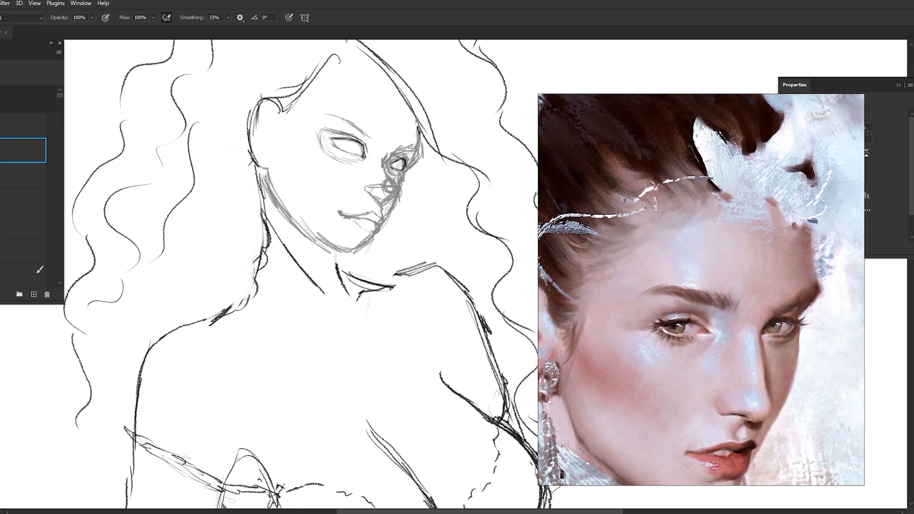
# Sketch the eyebrows and far eye socket, refine the near upper eyelid, and save the document
pyautogui.moveTo(804, 367); pyautogui.dragTo(794, 367)
pyautogui.moveTo(408, 165); pyautogui.dragTo(418, 156)
pyautogui.moveTo(420, 136); pyautogui.dragTo(407, 167)
pyautogui.moveTo(344, 114); pyautogui.dragTo(370, 137)
pyautogui.moveTo(349, 121)
pyautogui.mouseDown()
pyautogui.moveTo(319, 109)
pyautogui.moveTo(376, 132)
pyautogui.mouseUp()
pyautogui.moveTo(376, 132)
pyautogui.mouseDown()
pyautogui.moveTo(373, 140)
pyautogui.moveTo(403, 161)
pyautogui.mouseUp()
pyautogui.press('e')
pyautogui.moveTo(389, 161); pyautogui.dragTo(405, 168)
pyautogui.hotkey('ctrl', 's')
pyautogui.press('b')
pyautogui.moveTo(330, 139); pyautogui.dragTo(348, 136)
pyautogui.scroll(-3, 340, 189)
pyautogui.hotkey('ctrl', 's')
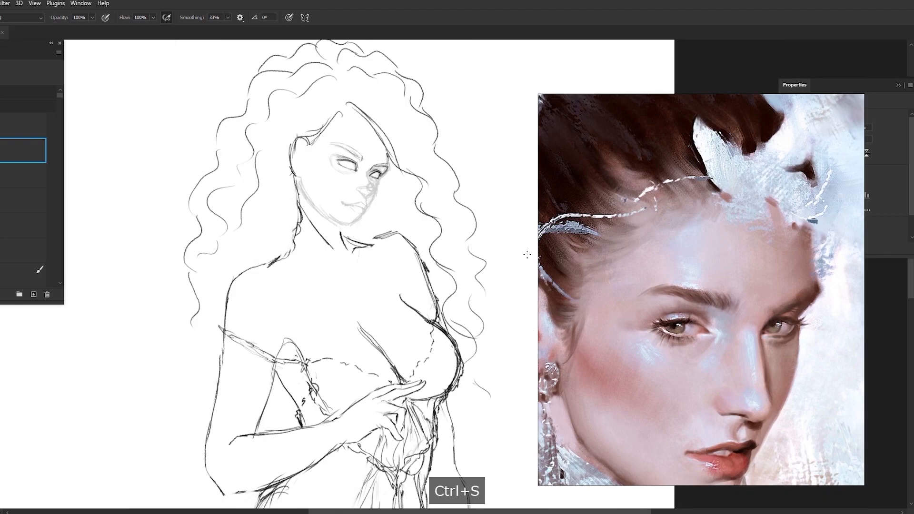
# Try a line along the nose and mouth with another portrait as reference, and undo it
pyautogui.scroll(-6, 664, 267)
pyautogui.scroll(5, 792, 170)
pyautogui.moveTo(791, 170); pyautogui.dragTo(656, 150)
pyautogui.scroll(5, 656, 150)
pyautogui.scroll(3, 371, 114)
pyautogui.hotkey('ctrl', 'z')
pyautogui.moveTo(371, 185); pyautogui.dragTo(376, 214)
pyautogui.hotkey('ctrl', 'z')
pyautogui.hotkey('ctrl', 'z')
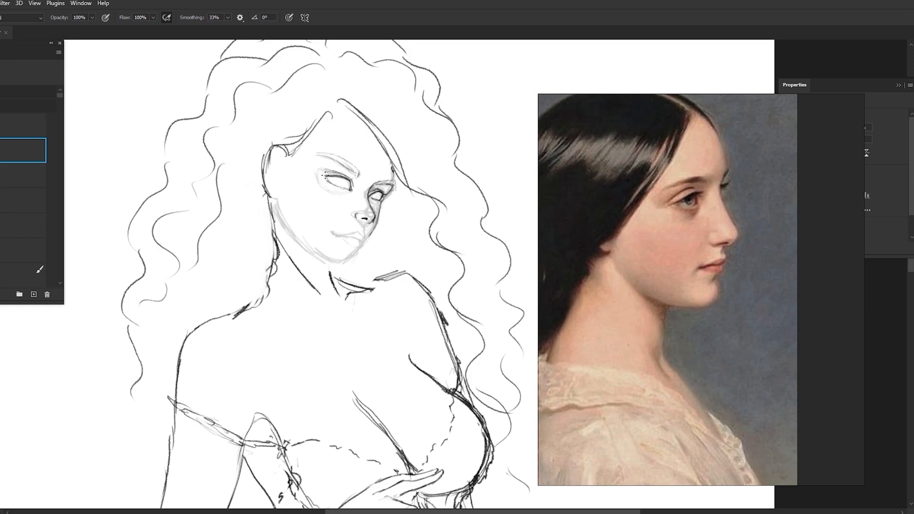
# Draw the nostril and nose tip over the faded guide and save the document
pyautogui.click(363, 217)
pyautogui.click(23, 226)
pyautogui.moveTo(361, 217); pyautogui.dragTo(368, 220)
pyautogui.click(23, 151)
pyautogui.scroll(-1, 331, 232)
pyautogui.hotkey('ctrl', 's')
# Compare facial features on the reference board's paintings and try a lower-face stroke
pyautogui.scroll(-6, 669, 262)
pyautogui.scroll(5, 605, 251)
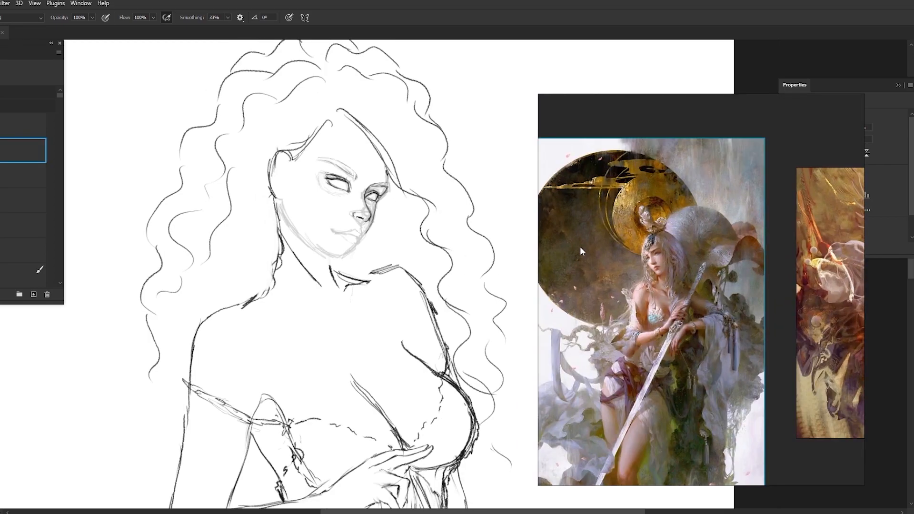
pyautogui.scroll(-5, 606, 251)
pyautogui.scroll(5, 614, 378)
pyautogui.scroll(-6, 685, 242)
pyautogui.scroll(6, 812, 357)
pyautogui.scroll(-4, 809, 352)
pyautogui.scroll(5, 805, 314)
pyautogui.moveTo(358, 238)
pyautogui.mouseDown()
pyautogui.moveTo(285, 222)
pyautogui.moveTo(349, 251)
pyautogui.moveTo(356, 225)
pyautogui.moveTo(312, 213)
pyautogui.mouseUp()
pyautogui.hotkey('ctrl', 'z')
# Redraw the lips in darker lines over the faded guide, erasing stray strokes around the mouth
pyautogui.click(23, 226)
pyautogui.click(23, 150)
pyautogui.click(23, 226)
pyautogui.click(23, 150)
pyautogui.press('e')
pyautogui.press('b')
pyautogui.press('e')
pyautogui.press('b')
pyautogui.hotkey('ctrl', 'z')
pyautogui.press('e')
# Select the lips and warp them to follow the tilt of the head
pyautogui.press('l')
pyautogui.press('v')
pyautogui.click(302, 17)
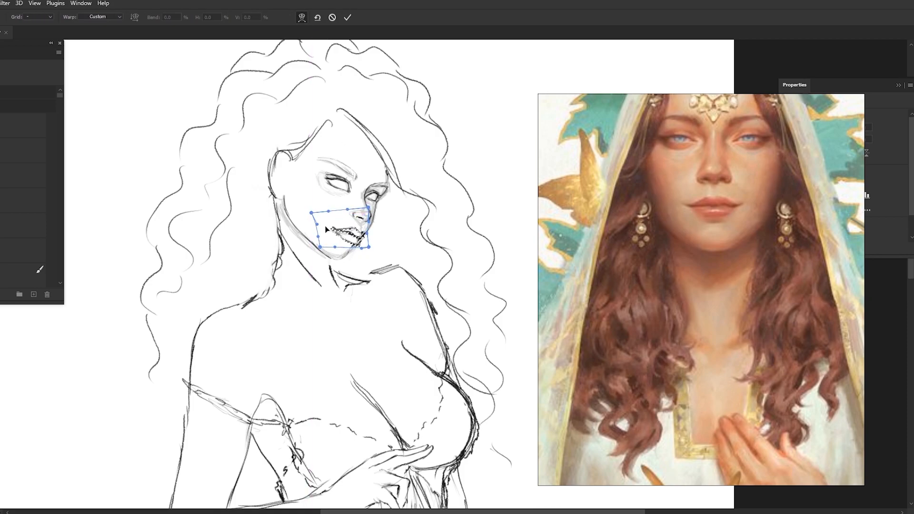
pyautogui.click(348, 17)
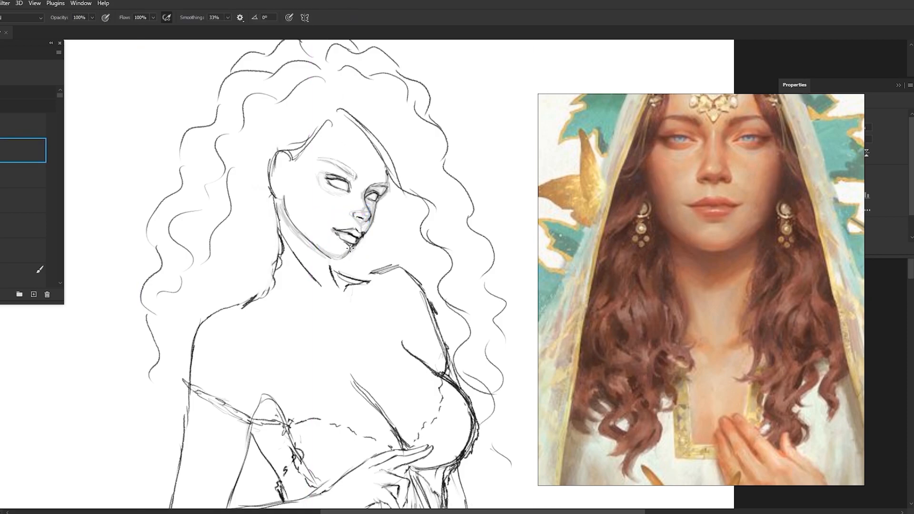
# Retrace the line from the ear along the jaw and refine the hairline across the forehead
pyautogui.moveTo(285, 154); pyautogui.dragTo(278, 216)
pyautogui.scroll(-3, 393, 171)
pyautogui.moveTo(352, 127); pyautogui.dragTo(373, 142)
pyautogui.moveTo(352, 123)
pyautogui.mouseDown()
pyautogui.moveTo(371, 118)
pyautogui.moveTo(385, 159)
pyautogui.mouseUp()
pyautogui.moveTo(382, 156); pyautogui.dragTo(423, 193)
# Select the neck and shoulder area, shift it slightly with a transform, and clear the selection
pyautogui.scroll(-5, 361, 113)
pyautogui.press('l')
pyautogui.moveTo(317, 195)
pyautogui.mouseDown()
pyautogui.moveTo(333, 182)
pyautogui.moveTo(379, 167)
pyautogui.moveTo(404, 219)
pyautogui.moveTo(409, 182)
pyautogui.moveTo(312, 191)
pyautogui.moveTo(328, 208)
pyautogui.mouseUp()
pyautogui.press('v')
pyautogui.hotkey('ctrl', 't')
pyautogui.moveTo(360, 257); pyautogui.dragTo(370, 255)
pyautogui.click(348, 17)
pyautogui.hotkey('ctrl', 'd')
# Touch up the shoulder lines on both sides of the neck and the hair tip beside the upper arm
pyautogui.press('b')
pyautogui.moveTo(310, 201); pyautogui.dragTo(291, 218)
pyautogui.moveTo(273, 217); pyautogui.dragTo(267, 250)
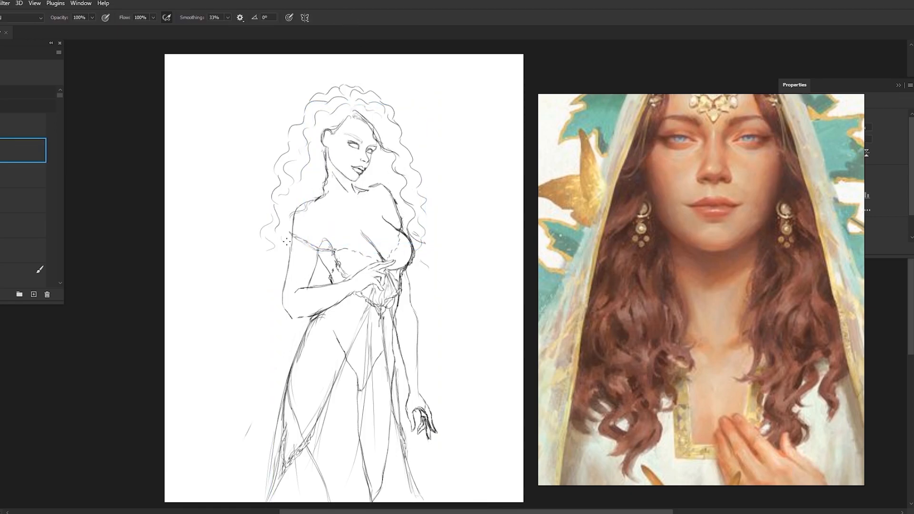
pyautogui.moveTo(361, 191)
pyautogui.mouseDown()
pyautogui.moveTo(383, 186)
pyautogui.moveTo(392, 202)
pyautogui.moveTo(371, 183)
pyautogui.moveTo(405, 206)
pyautogui.moveTo(374, 187)
pyautogui.moveTo(394, 191)
pyautogui.mouseUp()
# Erase the leg lines showing through the front of the skirt and stray marks beside the neck
pyautogui.press('e')
pyautogui.press(']')
pyautogui.press('b')
pyautogui.scroll(-5, 416, 179)
pyautogui.press('e')
pyautogui.press(']')
pyautogui.moveTo(388, 377); pyautogui.dragTo(374, 293)
pyautogui.moveTo(391, 356); pyautogui.dragTo(392, 373)
pyautogui.scroll(4, 409, 222)
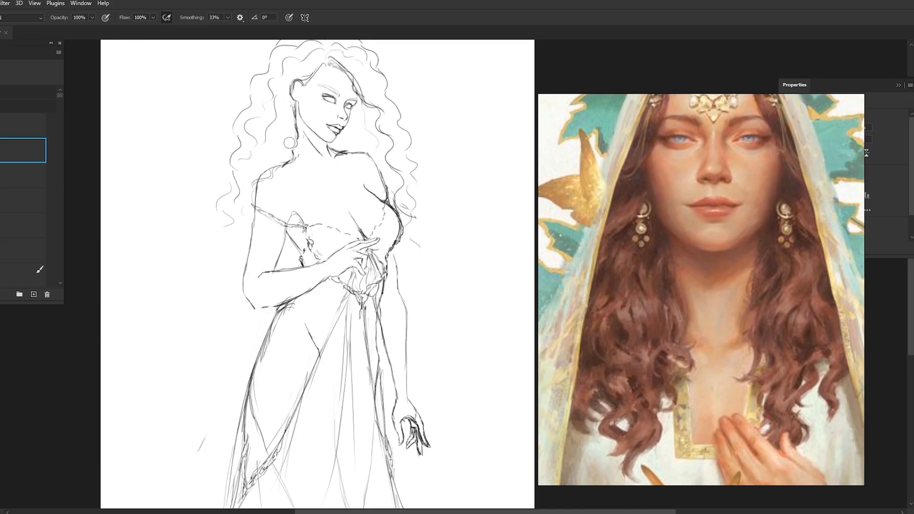
pyautogui.moveTo(289, 142); pyautogui.dragTo(293, 154)
pyautogui.scroll(-4, 340, 162)
pyautogui.scroll(5, 362, 290)
# Select the lowered arm with the Lasso, reposition and rotate it against the body, and apply the transform
pyautogui.press('l')
pyautogui.moveTo(388, 185)
pyautogui.mouseDown()
pyautogui.moveTo(397, 260)
pyautogui.moveTo(388, 241)
pyautogui.mouseUp()
pyautogui.press('v')
pyautogui.moveTo(440, 300); pyautogui.dragTo(435, 275)
pyautogui.moveTo(457, 388); pyautogui.dragTo(445, 394)
pyautogui.moveTo(403, 280); pyautogui.dragTo(398, 284)
pyautogui.press('Return')
# Redraw the outline of the lowered arm from shoulder to wrist, erasing the overlapping old lines
pyautogui.press('b')
pyautogui.moveTo(386, 224); pyautogui.dragTo(393, 314)
pyautogui.moveTo(379, 216)
pyautogui.mouseDown()
pyautogui.moveTo(389, 277)
pyautogui.moveTo(380, 307)
pyautogui.mouseUp()
pyautogui.press('e')
pyautogui.moveTo(387, 222)
pyautogui.mouseDown()
pyautogui.moveTo(384, 290)
pyautogui.moveTo(394, 307)
pyautogui.moveTo(381, 313)
pyautogui.moveTo(387, 275)
pyautogui.mouseUp()
pyautogui.press('b')
pyautogui.moveTo(376, 220); pyautogui.dragTo(398, 324)
pyautogui.hotkey('ctrl', 'z')
pyautogui.moveTo(370, 295); pyautogui.dragTo(377, 325)
pyautogui.scroll(-4, 405, 219)
pyautogui.moveTo(448, 203); pyautogui.dragTo(477, 333)
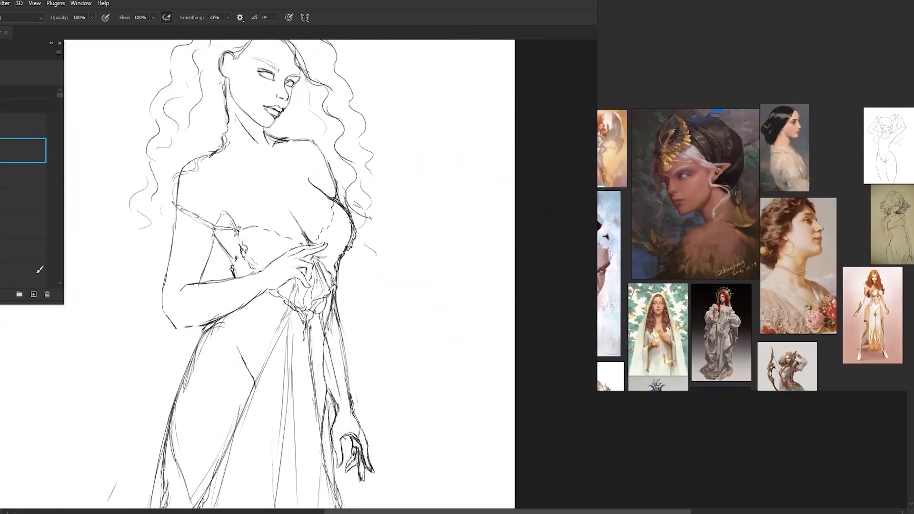
# Browse the reference board for costume ideas, examining the archer's outfit and the winged figure's flowing gown
pyautogui.scroll(-2, 496, 371)
pyautogui.moveTo(496, 371); pyautogui.dragTo(590, 385)
pyautogui.scroll(3, 452, 290)
pyautogui.scroll(2, 778, 147)
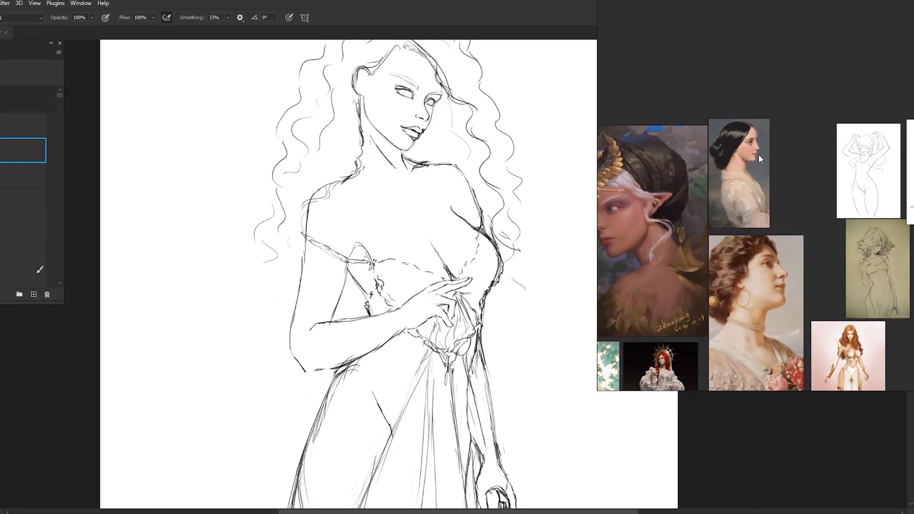
pyautogui.scroll(-4, 780, 176)
pyautogui.scroll(6, 775, 233)
pyautogui.scroll(-5, 775, 234)
pyautogui.scroll(5, 743, 305)
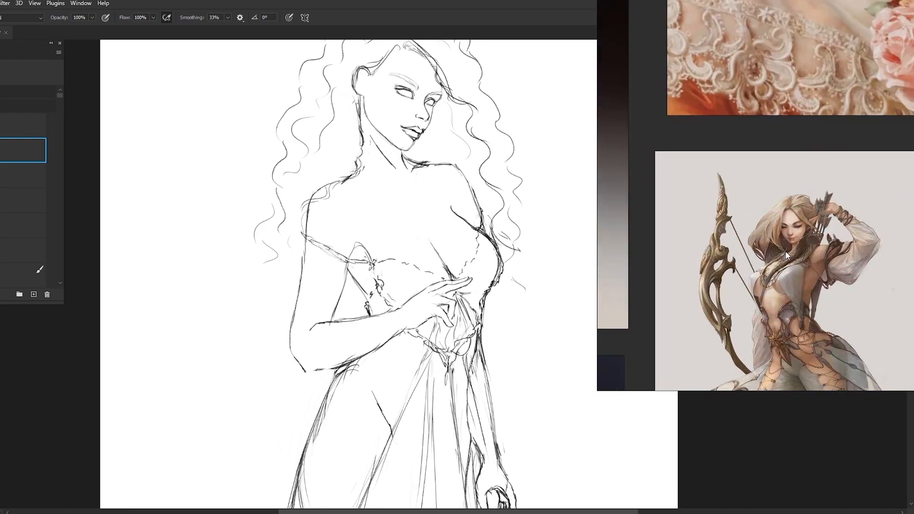
pyautogui.scroll(-4, 809, 238)
pyautogui.scroll(5, 885, 185)
pyautogui.scroll(-5, 886, 183)
pyautogui.scroll(5, 761, 184)
pyautogui.scroll(-4, 741, 253)
pyautogui.scroll(4, 757, 225)
pyautogui.scroll(-5, 806, 256)
pyautogui.scroll(5, 718, 265)
pyautogui.scroll(-4, 718, 265)
pyautogui.scroll(4, 736, 210)
pyautogui.scroll(4, 736, 209)
pyautogui.scroll(-4, 882, 82)
pyautogui.scroll(5, 837, 90)
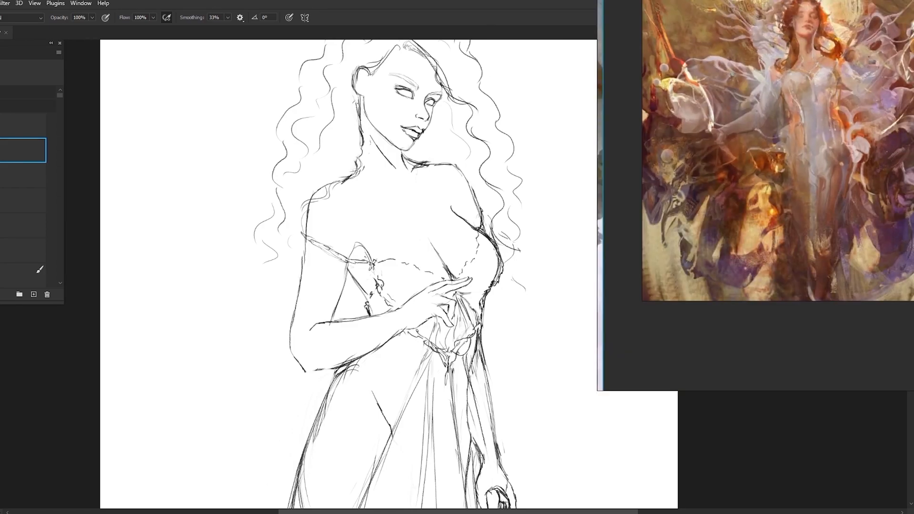
# Sketch long, loose folds of draped sleeve fabric falling from the off-shoulder strap behind the bent arm to the hem
pyautogui.moveTo(305, 236); pyautogui.dragTo(299, 264)
pyautogui.click(443, 114)
pyautogui.press('space')
pyautogui.moveTo(290, 337); pyautogui.dragTo(280, 420)
pyautogui.moveTo(330, 319); pyautogui.dragTo(306, 413)
pyautogui.press('space')
pyautogui.moveTo(296, 360); pyautogui.dragTo(310, 302)
pyautogui.moveTo(300, 314); pyautogui.dragTo(281, 450)
pyautogui.scroll(-4, 336, 305)
pyautogui.moveTo(298, 396); pyautogui.dragTo(291, 467)
pyautogui.moveTo(324, 335); pyautogui.dragTo(310, 433)
pyautogui.moveTo(344, 235)
pyautogui.mouseDown()
pyautogui.moveTo(326, 304)
pyautogui.moveTo(305, 332)
pyautogui.mouseUp()
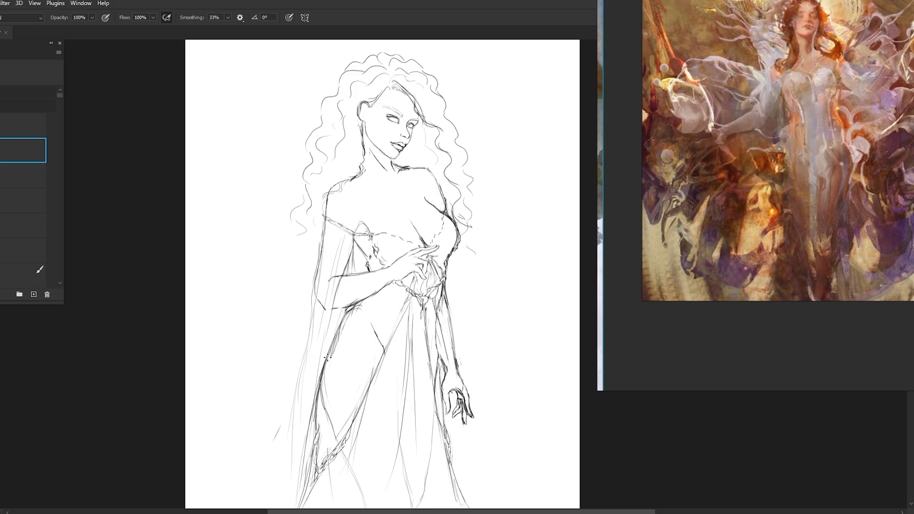
pyautogui.press('space')
pyautogui.moveTo(312, 285); pyautogui.dragTo(328, 251)
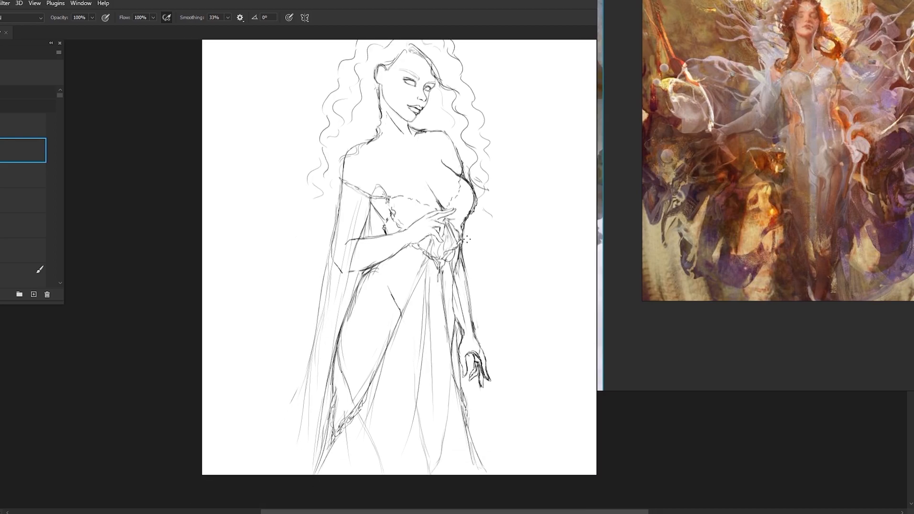
# Sketch matching fabric folds flaring out behind the lowered arm to the hem, undoing a stray stroke
pyautogui.moveTo(474, 288); pyautogui.dragTo(517, 454)
pyautogui.moveTo(453, 298); pyautogui.dragTo(477, 354)
pyautogui.moveTo(456, 308); pyautogui.dragTo(527, 471)
pyautogui.moveTo(462, 377); pyautogui.dragTo(484, 458)
pyautogui.moveTo(493, 340); pyautogui.dragTo(534, 463)
pyautogui.moveTo(491, 357); pyautogui.dragTo(529, 457)
pyautogui.moveTo(475, 303); pyautogui.dragTo(499, 381)
pyautogui.moveTo(456, 287); pyautogui.dragTo(482, 348)
pyautogui.moveTo(452, 276); pyautogui.dragTo(461, 341)
pyautogui.hotkey('ctrl', 'z')
pyautogui.press('e')
pyautogui.press('b')
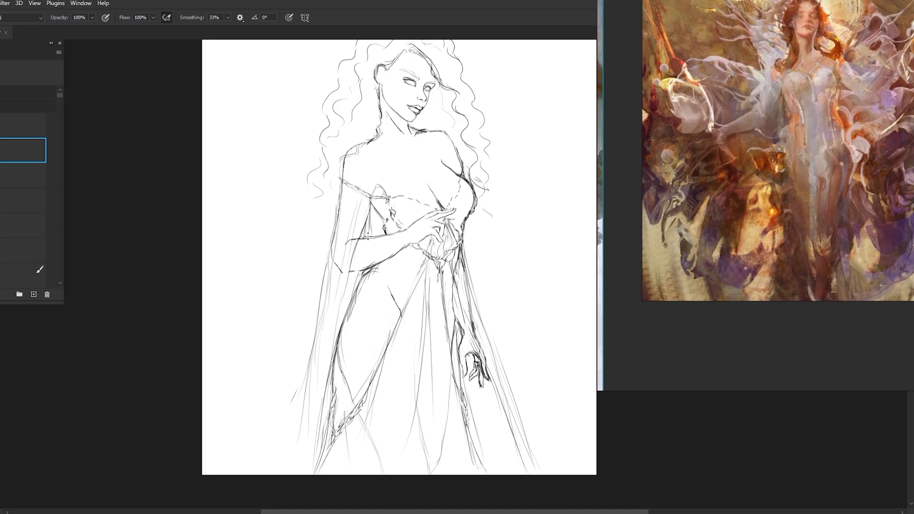
pyautogui.moveTo(455, 264); pyautogui.dragTo(469, 295)
pyautogui.press('e')
pyautogui.press('b')
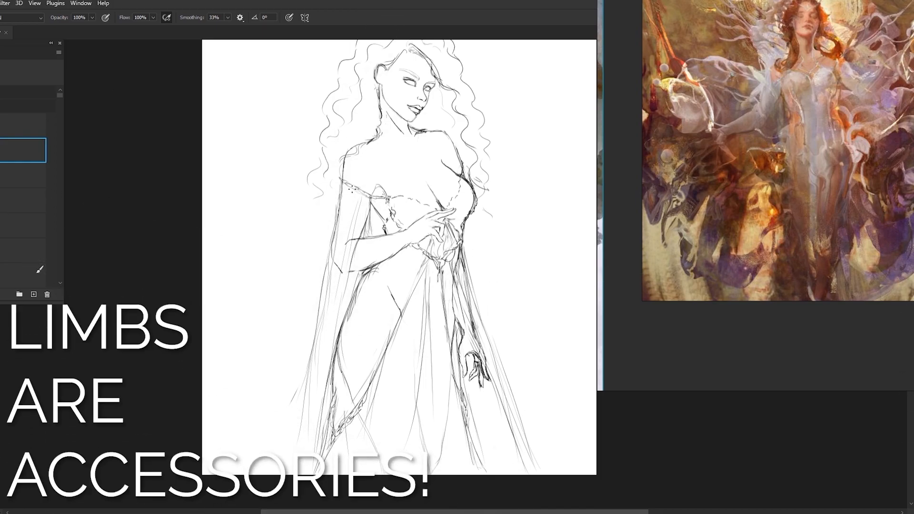
# Draw bracelets on both wrists, using the sword-bearing figure as reference
pyautogui.moveTo(818, 150); pyautogui.dragTo(751, 151)
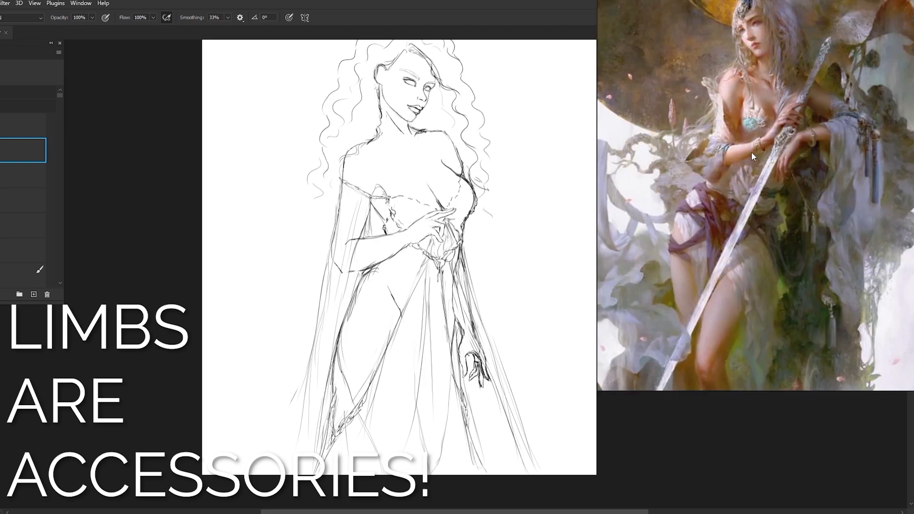
pyautogui.scroll(4, 458, 225)
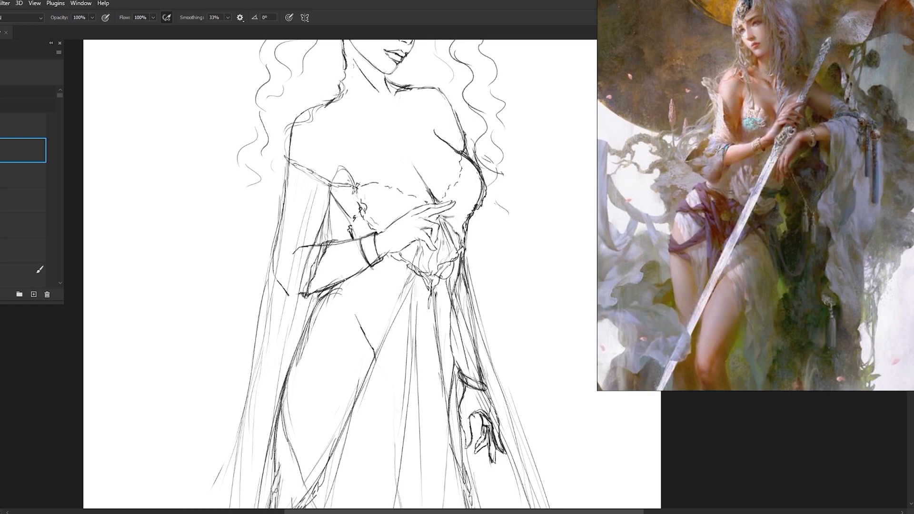
# Browse the reference board for jewellery and costume details, examining the veiled woman with golden butterflies
pyautogui.scroll(-10, 728, 135)
pyautogui.scroll(8, 704, 256)
pyautogui.scroll(-8, 665, 133)
pyautogui.scroll(8, 883, 236)
pyautogui.scroll(-7, 883, 235)
pyautogui.scroll(7, 747, 173)
pyautogui.scroll(-6, 746, 172)
pyautogui.scroll(6, 771, 143)
pyautogui.scroll(-5, 805, 146)
pyautogui.scroll(6, 768, 261)
pyautogui.scroll(-8, 767, 262)
pyautogui.scroll(6, 733, 80)
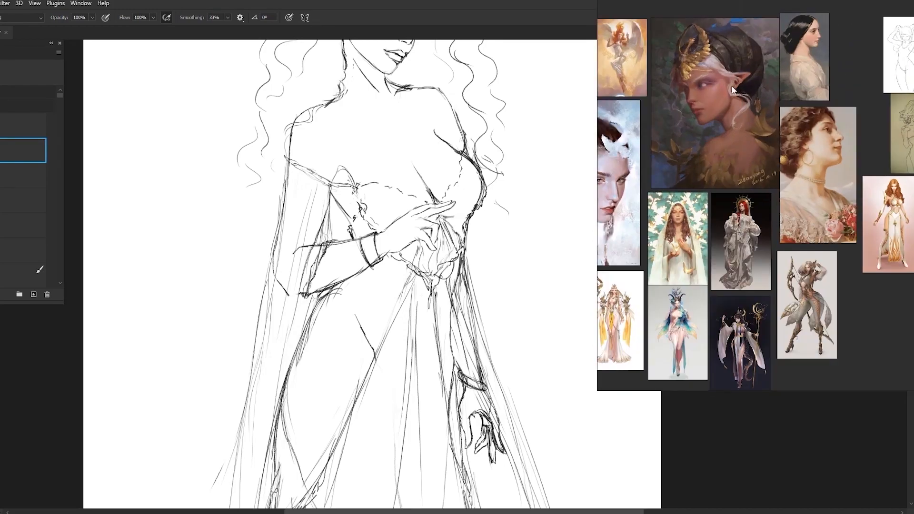
pyautogui.scroll(6, 670, 78)
pyautogui.scroll(-5, 664, 90)
pyautogui.scroll(5, 716, 191)
pyautogui.scroll(-5, 720, 208)
pyautogui.scroll(5, 657, 295)
pyautogui.scroll(-5, 657, 295)
pyautogui.scroll(6, 810, 214)
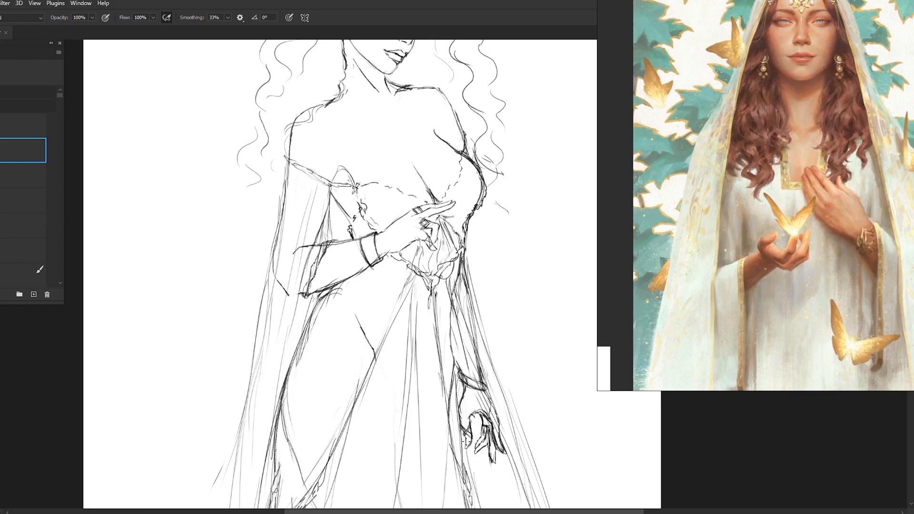
# Check the whole sketch and compare its lower outfit with the sword-bearing and horned figure references
pyautogui.scroll(-4, 426, 224)
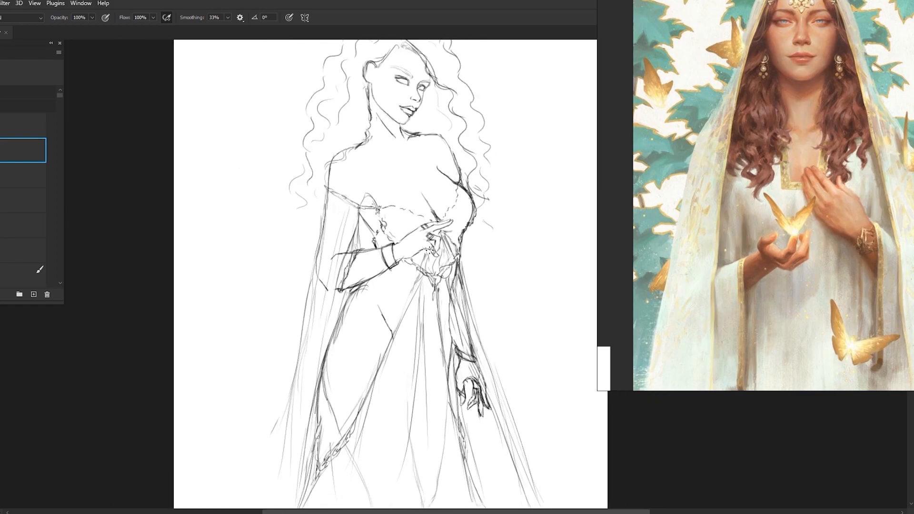
pyautogui.scroll(2, 381, 148)
pyautogui.scroll(-3, 396, 151)
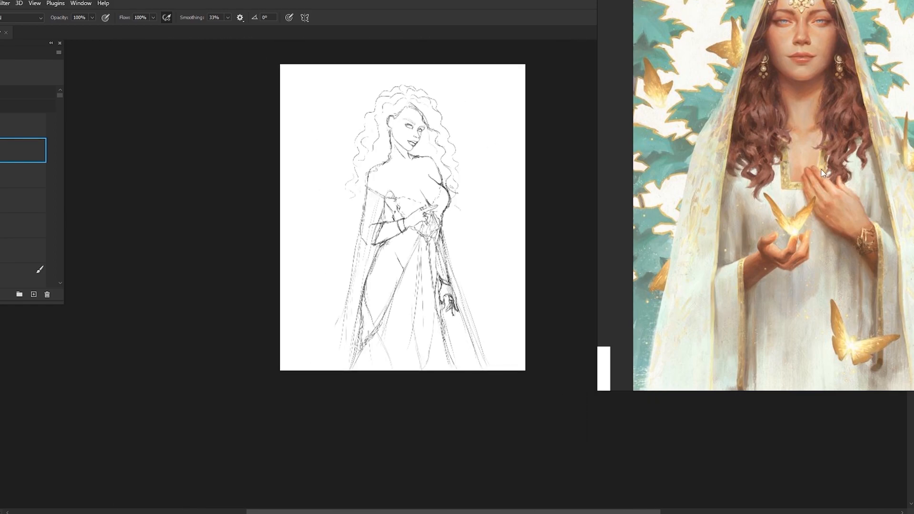
pyautogui.scroll(-5, 823, 173)
pyautogui.scroll(6, 788, 107)
pyautogui.scroll(1, 379, 278)
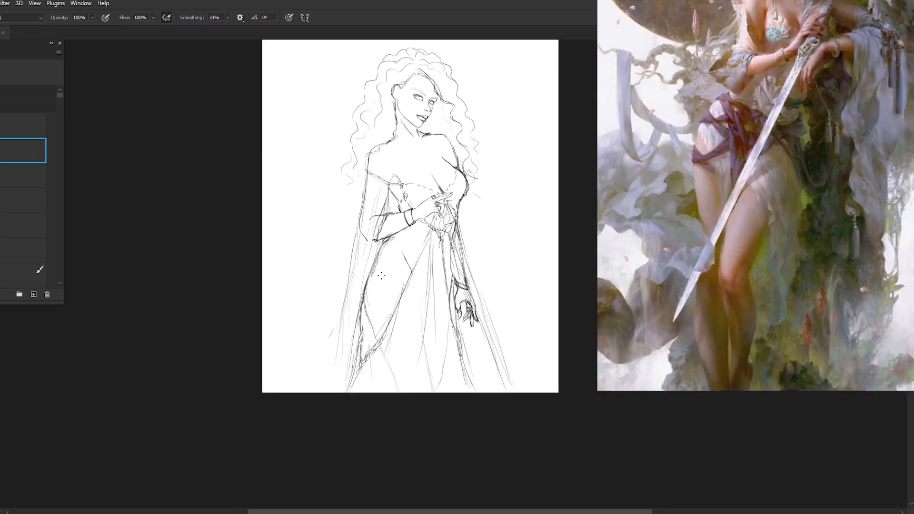
pyautogui.scroll(-5, 754, 284)
pyautogui.scroll(5, 767, 314)
pyautogui.scroll(-5, 767, 314)
pyautogui.scroll(6, 710, 194)
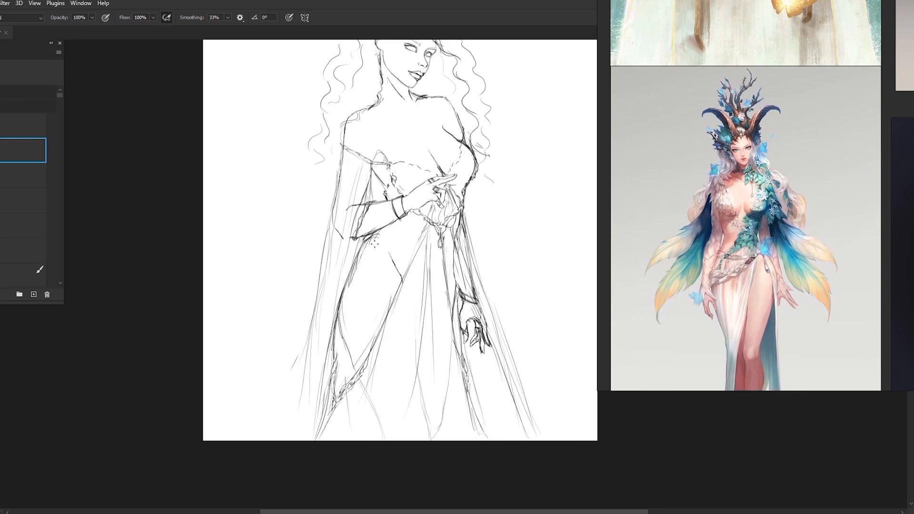
# Sketch a hip belt across the bare waist and add long folds to the skirt below it
pyautogui.moveTo(379, 260); pyautogui.dragTo(402, 272)
pyautogui.moveTo(425, 296); pyautogui.dragTo(406, 429)
pyautogui.moveTo(342, 294); pyautogui.dragTo(353, 367)
pyautogui.moveTo(421, 307); pyautogui.dragTo(437, 437)
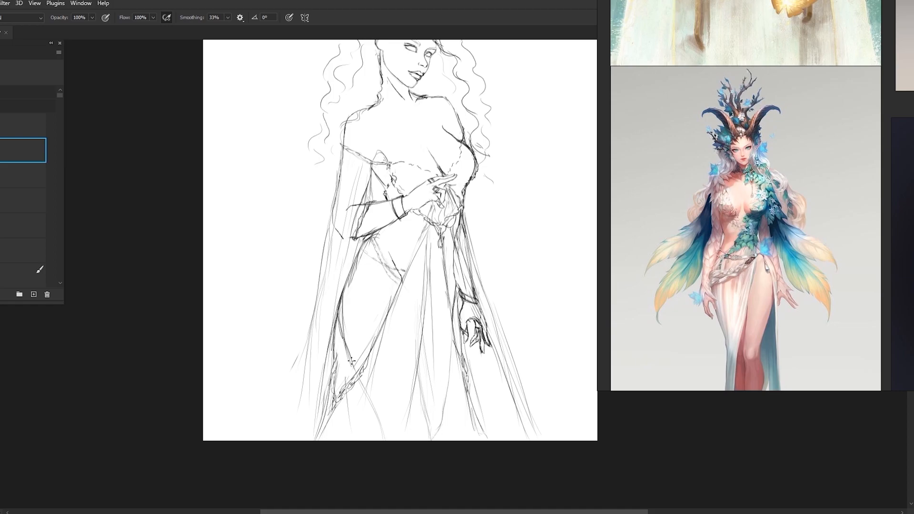
# Add an ornament beside the skirt slit's trim and more draped folds across the front of the skirt
pyautogui.moveTo(361, 358)
pyautogui.mouseDown()
pyautogui.moveTo(371, 351)
pyautogui.moveTo(356, 364)
pyautogui.mouseUp()
pyautogui.moveTo(419, 311)
pyautogui.mouseDown()
pyautogui.moveTo(419, 385)
pyautogui.moveTo(430, 434)
pyautogui.mouseUp()
pyautogui.moveTo(408, 303); pyautogui.dragTo(417, 332)
pyautogui.moveTo(442, 289); pyautogui.dragTo(423, 319)
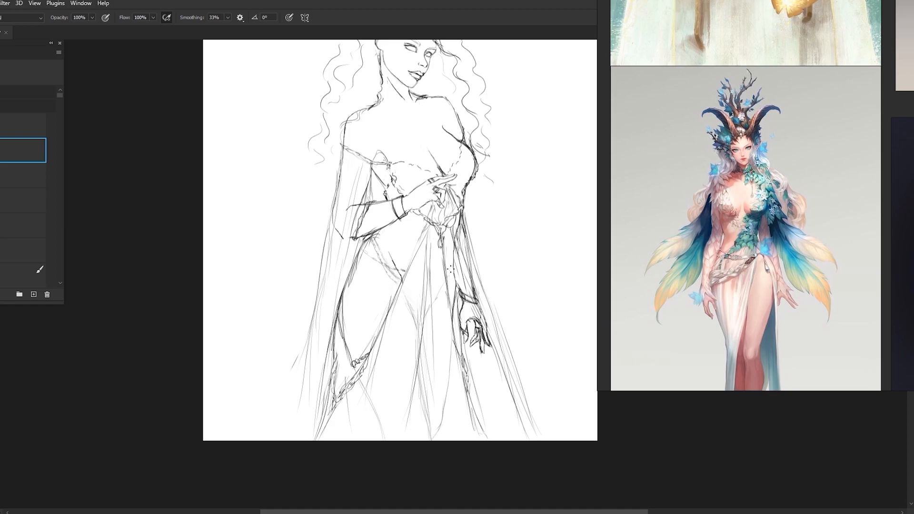
# Reinforce the hip belt, touch up the hip on another layer, and return to the sketch layer to continue the belt
pyautogui.moveTo(386, 265)
pyautogui.mouseDown()
pyautogui.moveTo(370, 255)
pyautogui.moveTo(359, 267)
pyautogui.mouseUp()
pyautogui.click(22, 225)
pyautogui.moveTo(354, 234); pyautogui.dragTo(333, 320)
pyautogui.click(23, 150)
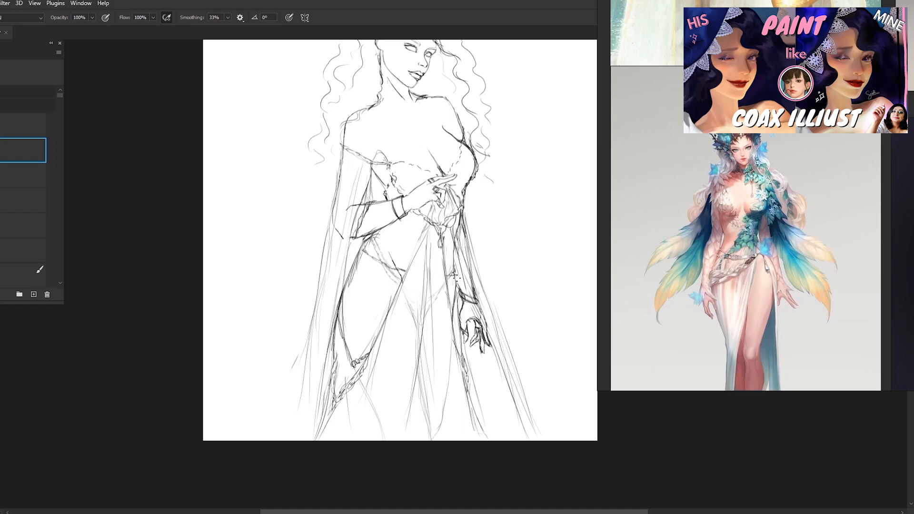
pyautogui.moveTo(449, 284); pyautogui.dragTo(455, 269)
# Review the full figure and search the reference board for neckline and upper-body costume ideas
pyautogui.scroll(-2, 464, 230)
pyautogui.scroll(1, 413, 154)
pyautogui.scroll(-1, 396, 114)
pyautogui.scroll(1, 472, 271)
pyautogui.scroll(-1, 356, 143)
pyautogui.scroll(-1, 438, 263)
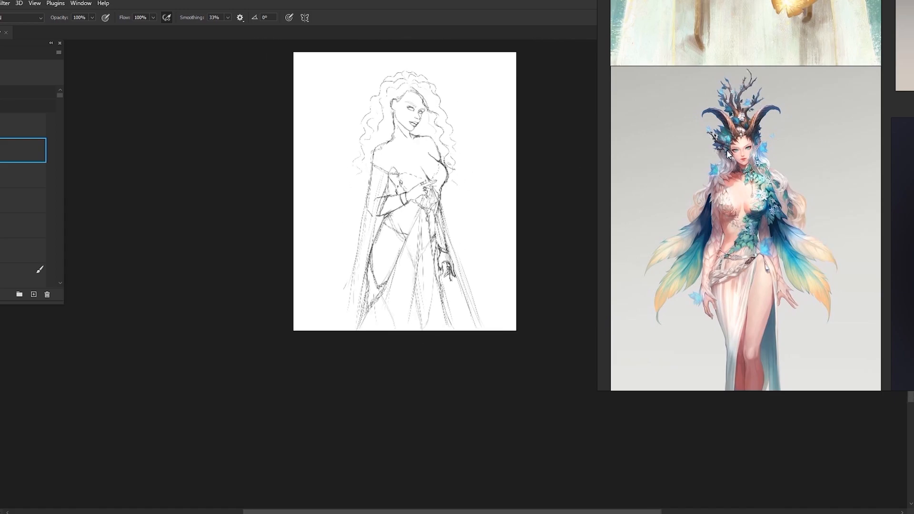
pyautogui.scroll(-3, 729, 134)
pyautogui.scroll(-1, 306, 232)
pyautogui.scroll(2, 659, 178)
pyautogui.scroll(2, 350, 261)
pyautogui.scroll(-1, 350, 260)
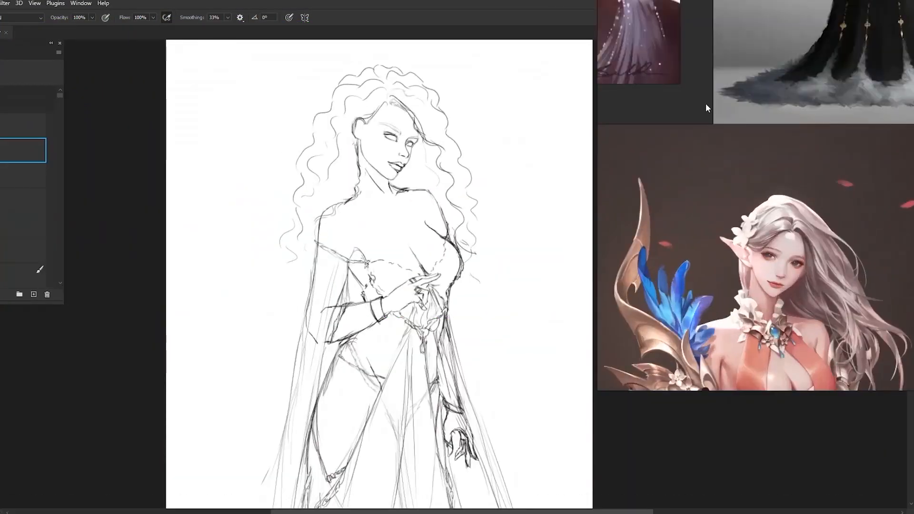
# Focus on the black and gold gown reference and sketch a neck collar with fabric folds fanning over the chest
pyautogui.doubleClick(839, 101)
pyautogui.moveTo(391, 193)
pyautogui.mouseDown()
pyautogui.moveTo(353, 182)
pyautogui.moveTo(407, 204)
pyautogui.moveTo(393, 199)
pyautogui.moveTo(400, 264)
pyautogui.mouseUp()
pyautogui.moveTo(370, 202); pyautogui.dragTo(367, 217)
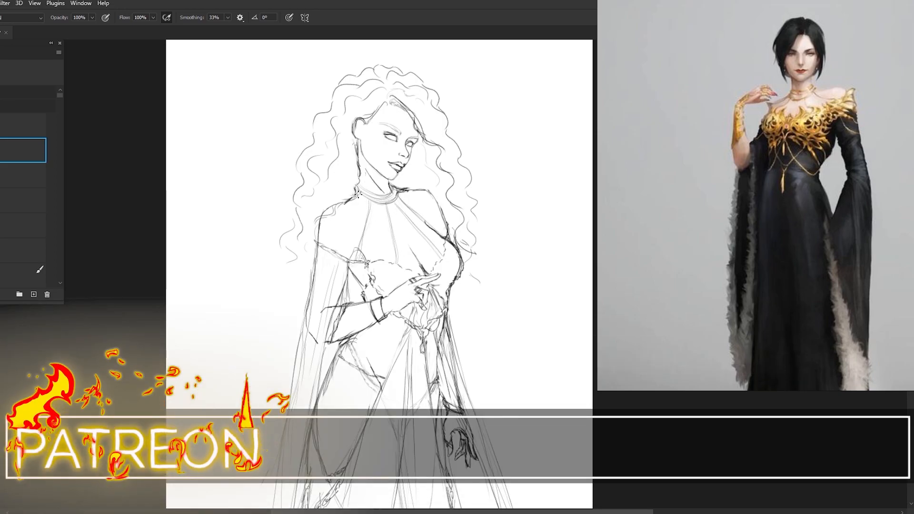
# Undo the last few strokes of the collar and chest fabric
pyautogui.press('space')
pyautogui.moveTo(401, 238); pyautogui.dragTo(423, 228)
pyautogui.hotkey('ctrl', 'z')
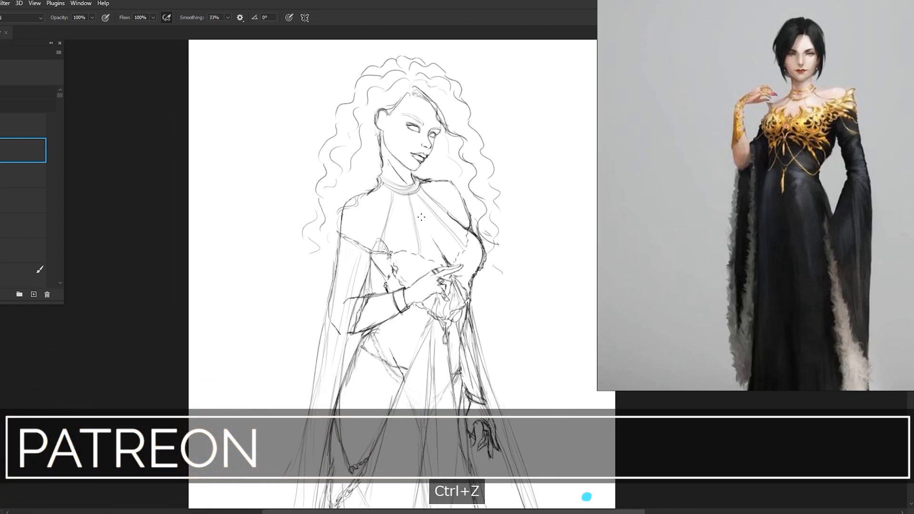
pyautogui.hotkey('ctrl', 'z')
pyautogui.hotkey('ctrl', 'z')
pyautogui.hotkey('ctrl', 'z')
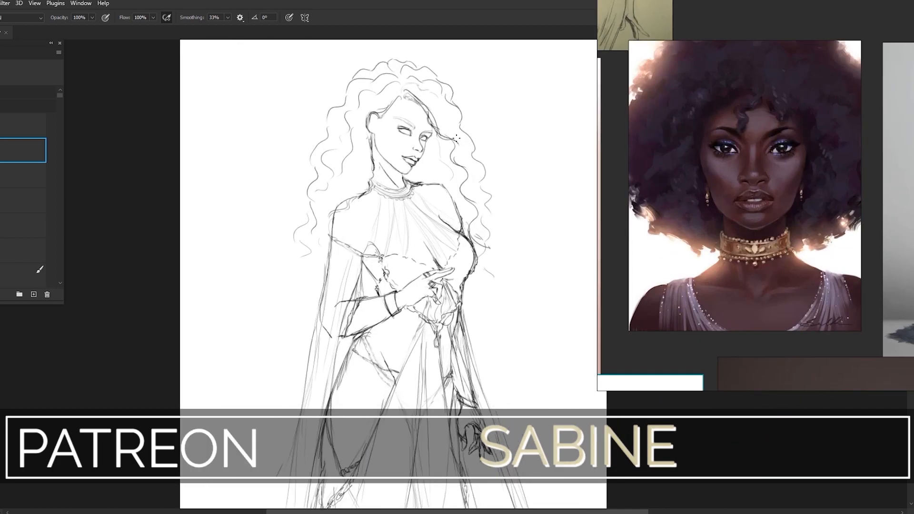
# Browse the reference board for costume and jewellery ideas, and focus on the painting of the pale-haired woman before the golden disc
pyautogui.scroll(-5, 416, 151)
pyautogui.scroll(-5, 759, 153)
pyautogui.scroll(4, 762, 181)
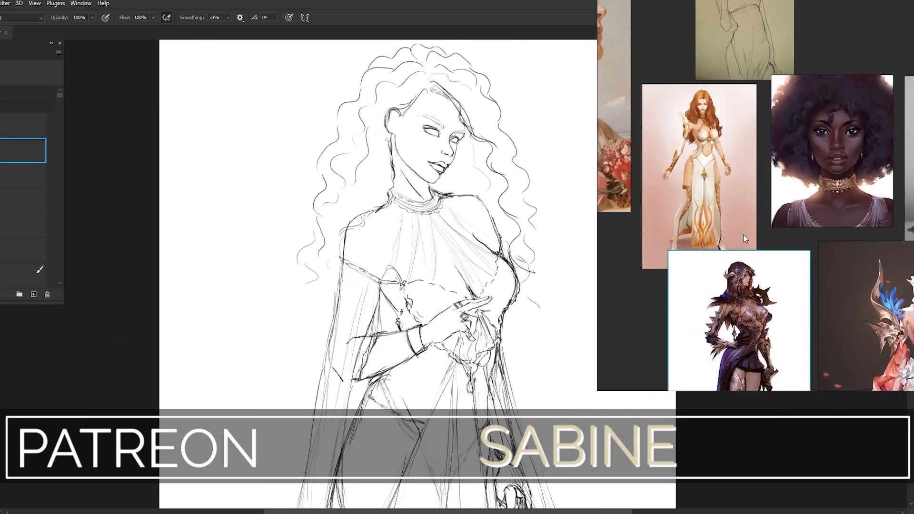
pyautogui.scroll(-6, 773, 238)
pyautogui.scroll(2, 767, 143)
pyautogui.scroll(-4, 714, 190)
pyautogui.scroll(6, 672, 167)
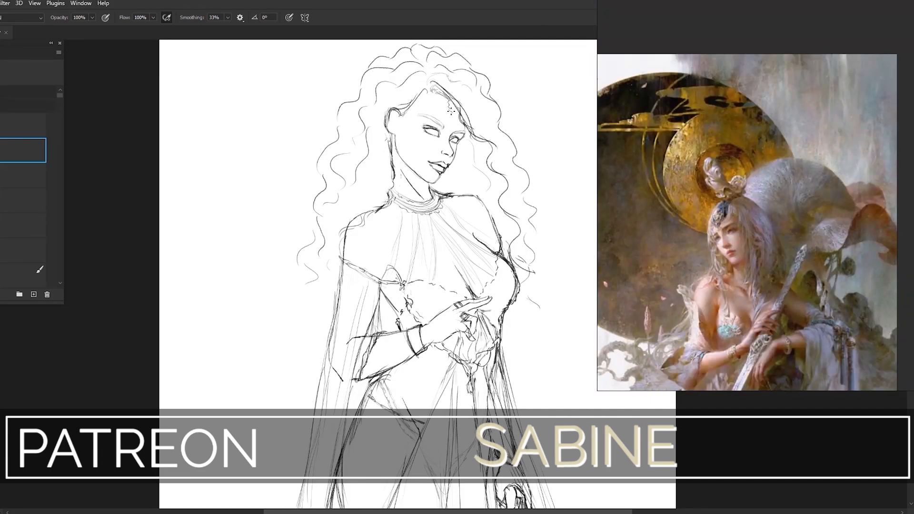